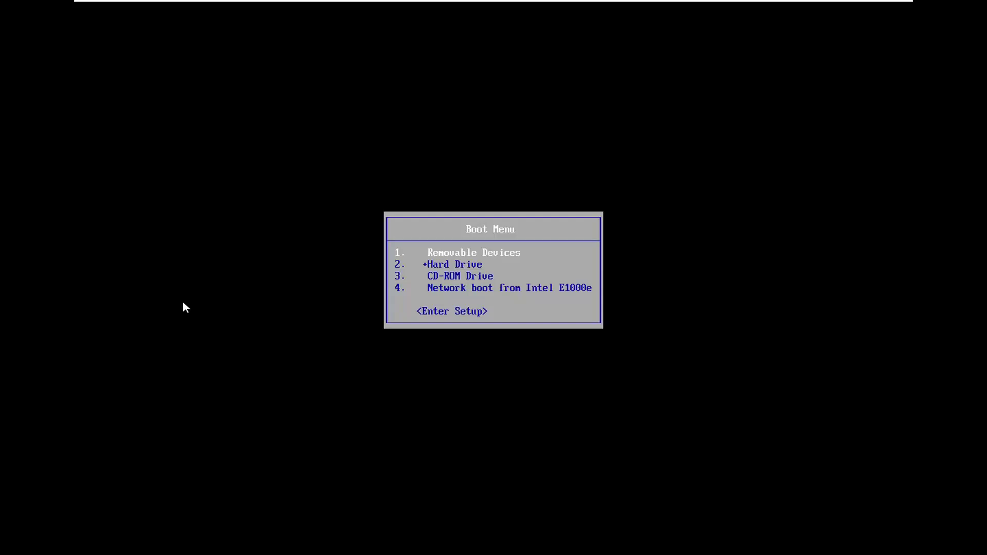
Step: Boot the computer from the CD-ROM drive into Windows Setup
key(Down)
key(Down)
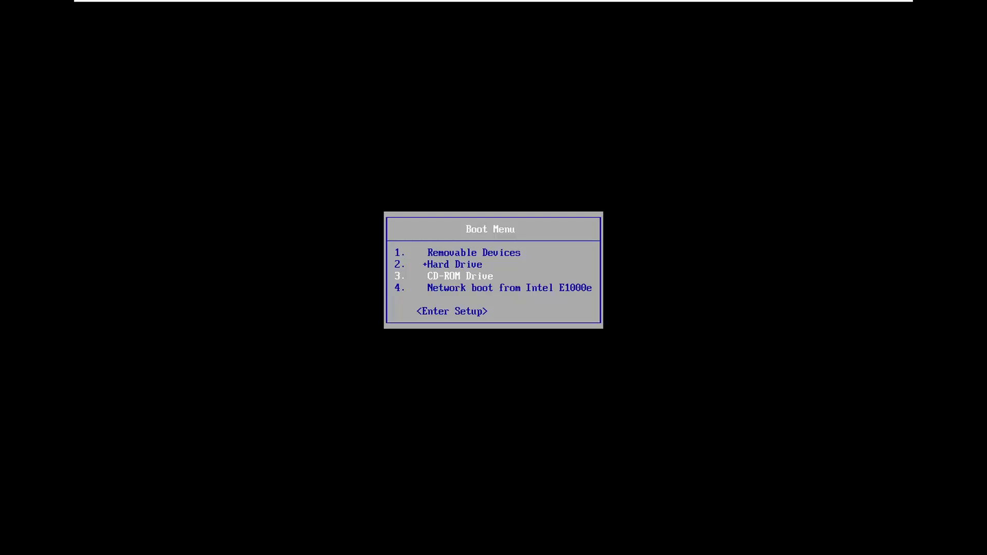
key(Return)
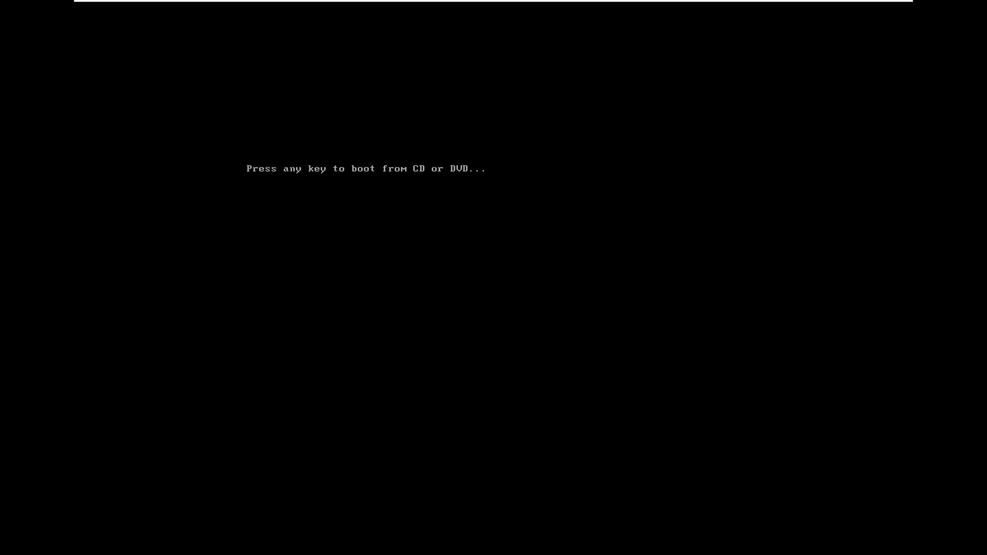
key(Return)
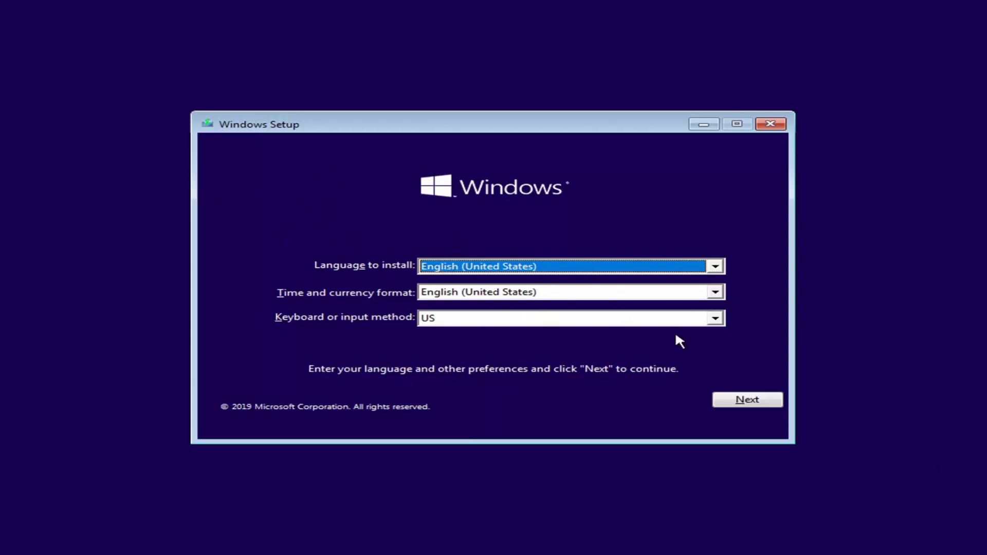
Step: Accept the English (United States) setup preferences and open System Restore for Windows 10 from the repair environment's advanced options
click(739, 401)
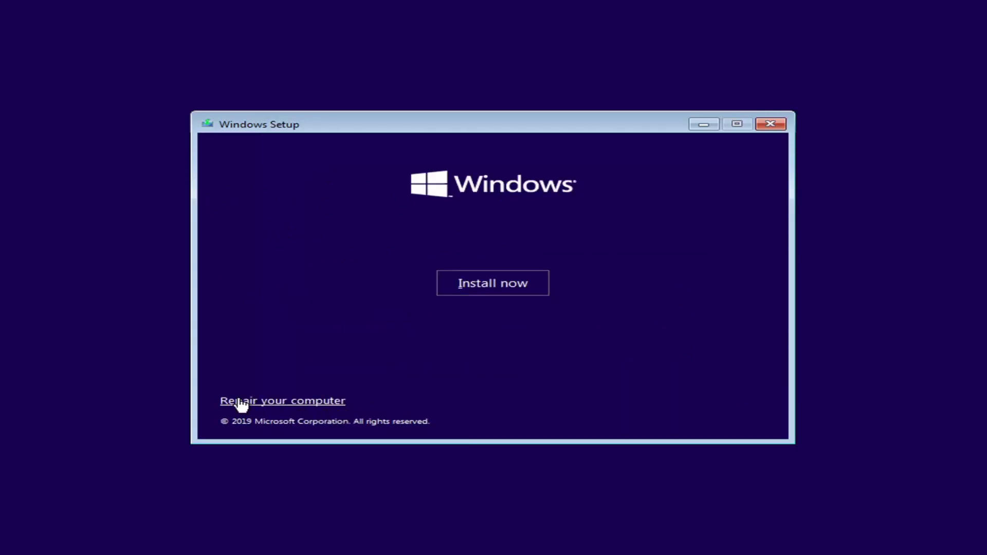
click(274, 403)
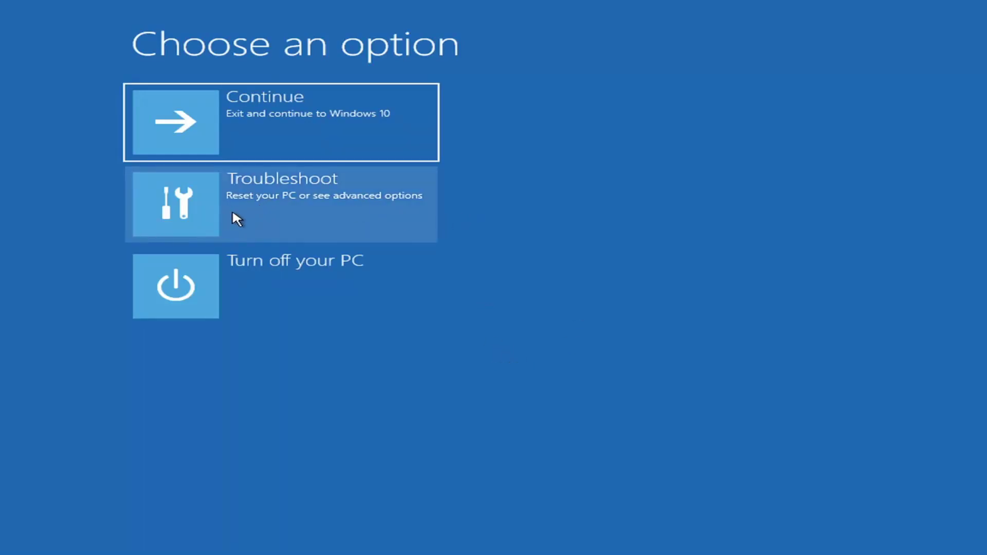
click(301, 216)
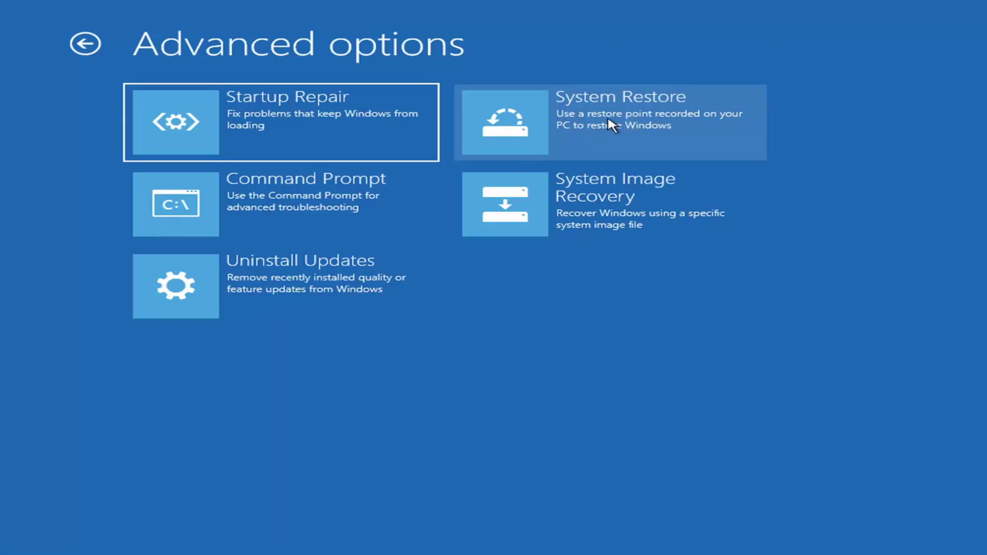
click(577, 110)
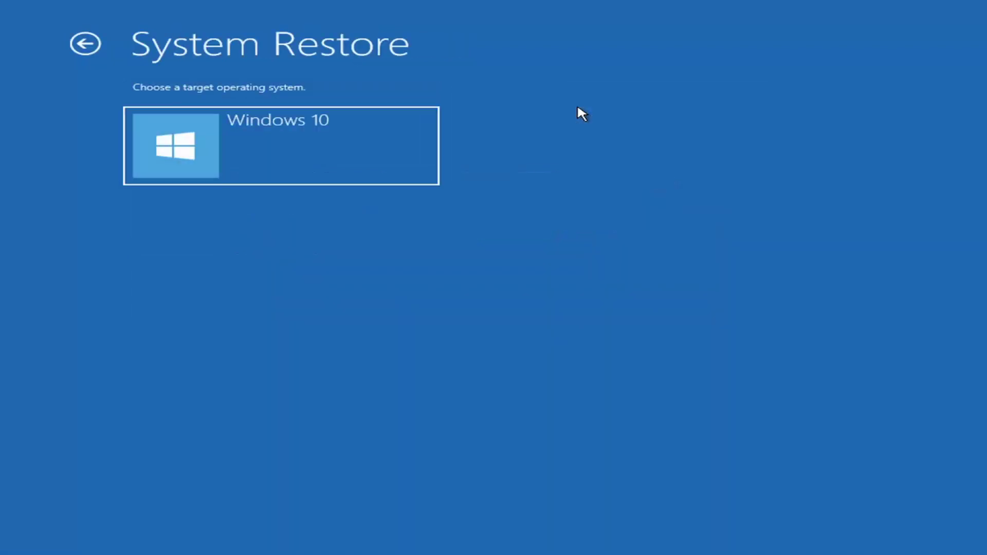
click(229, 141)
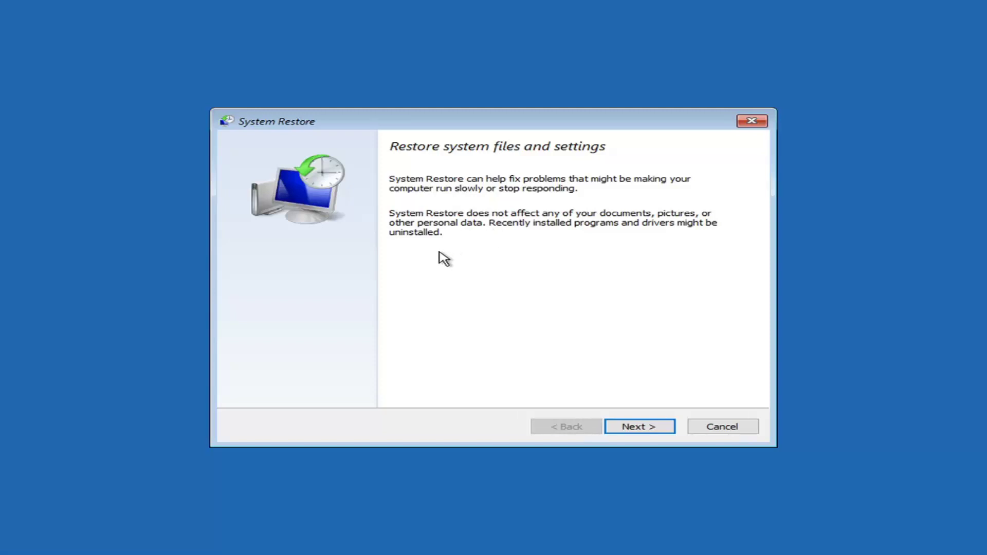
Step: Restore the system to the "Before Updates" restore point of 12/6/2020 5:30:10 AM, restart, and dismiss the completion message
click(635, 430)
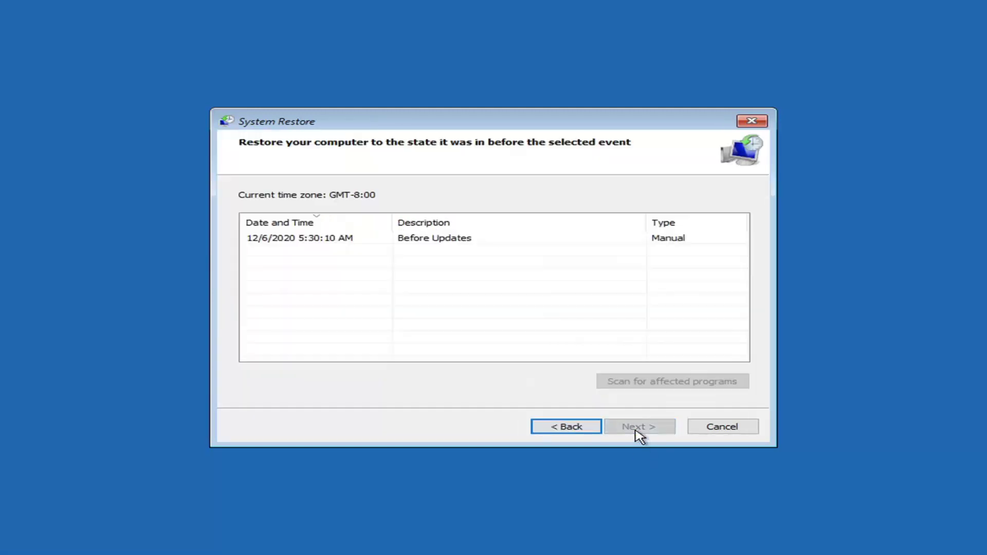
click(286, 241)
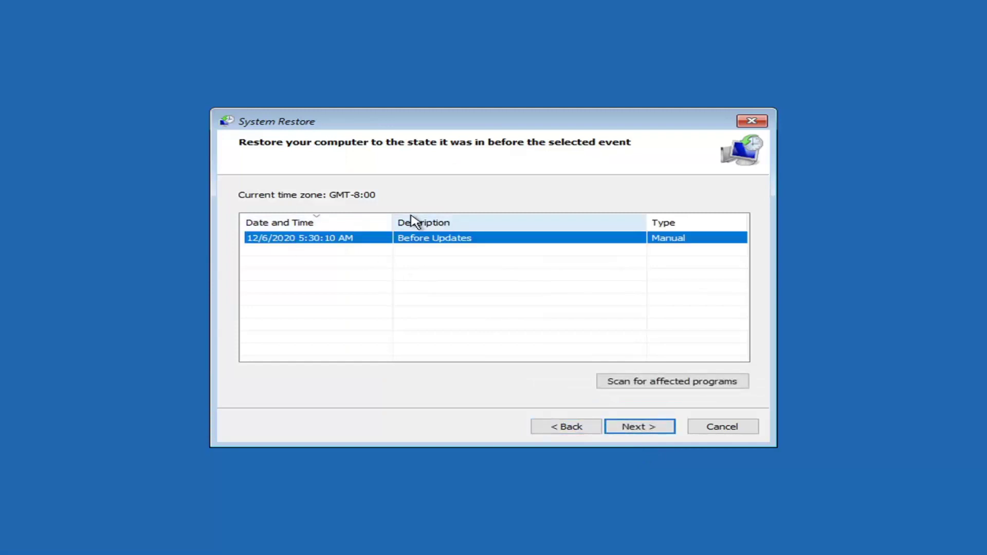
click(634, 428)
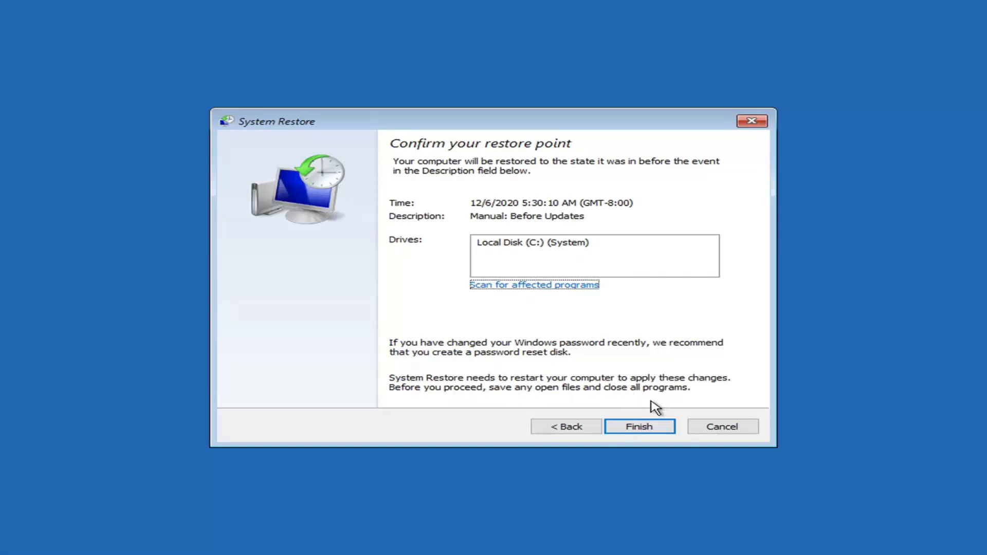
click(637, 431)
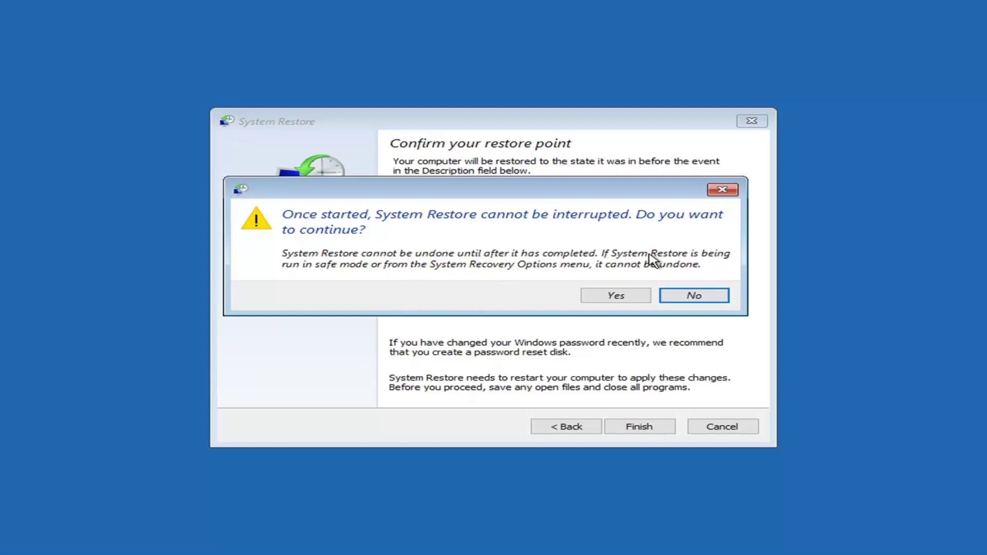
click(618, 301)
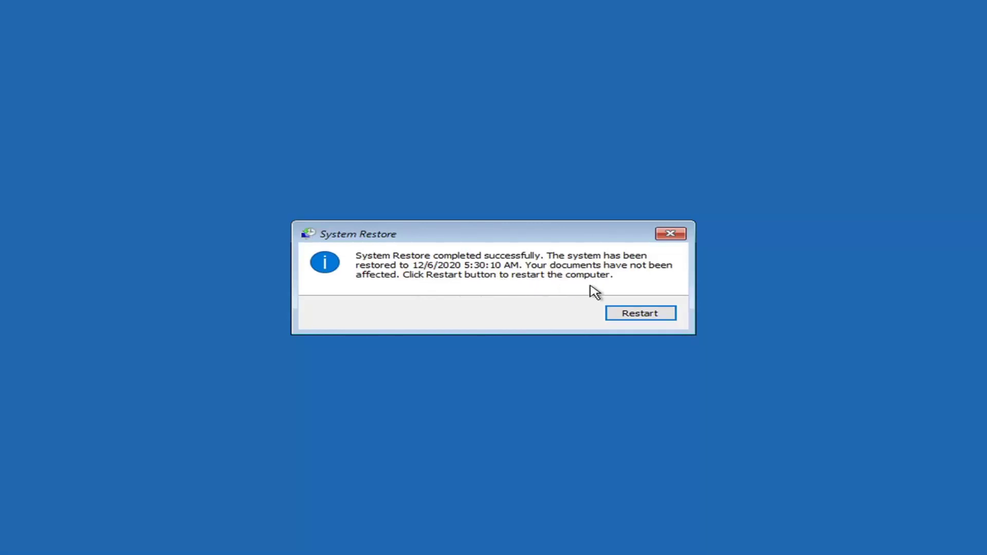
click(636, 316)
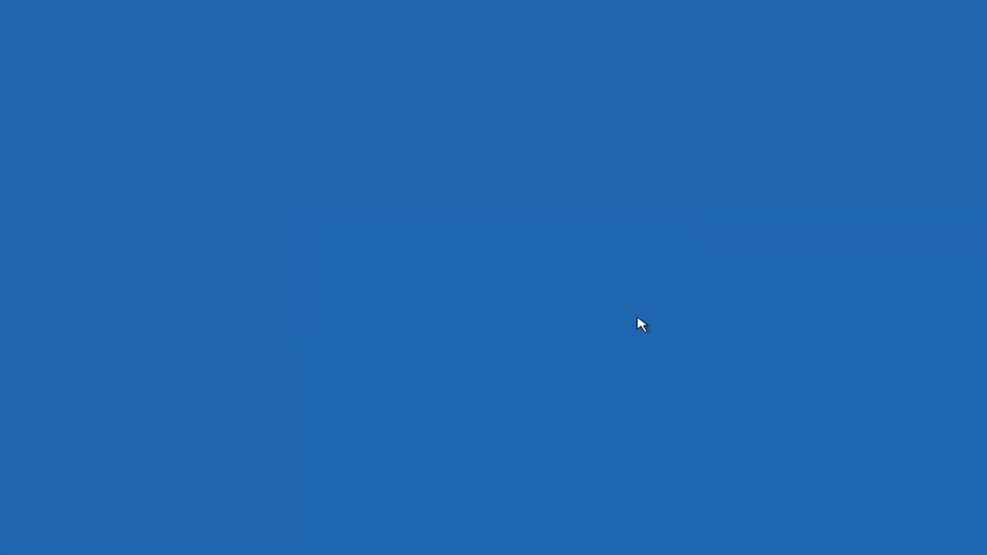
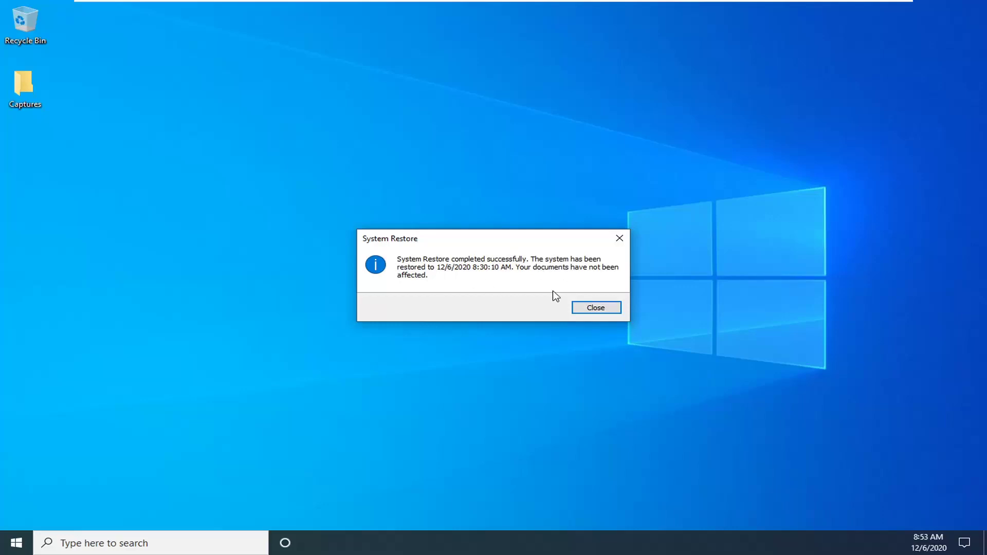
click(591, 308)
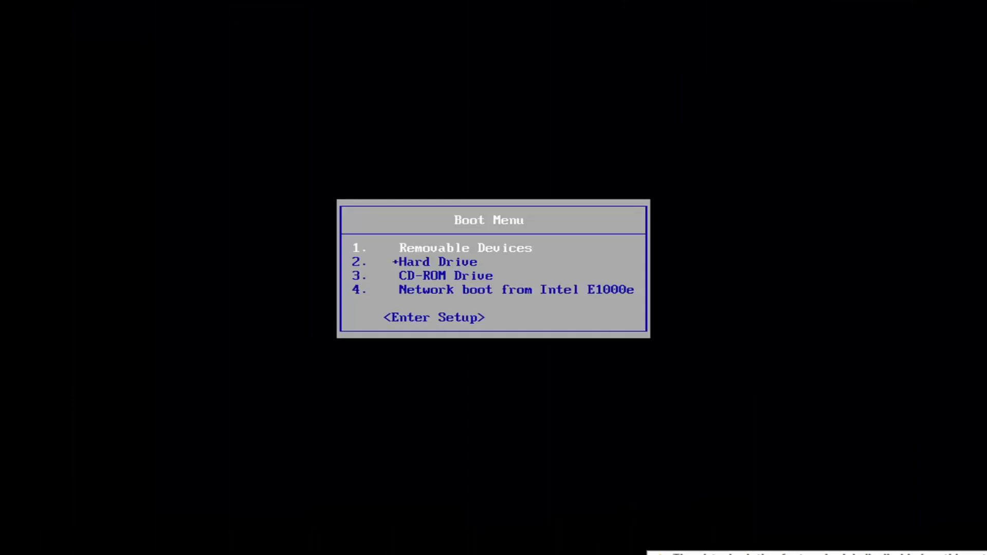
Step: Boot from the CD-ROM drive again to return to Windows Setup
key(Down)
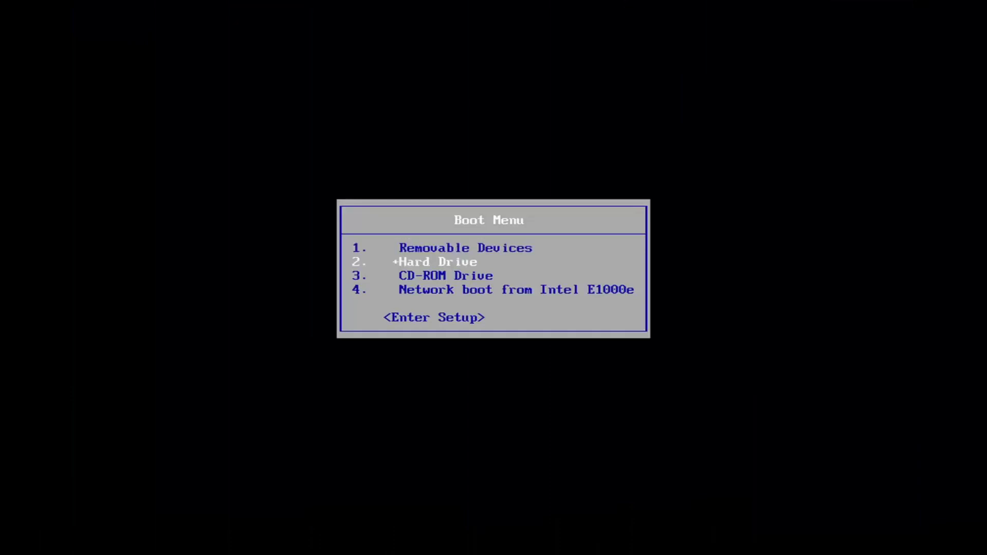
key(Down)
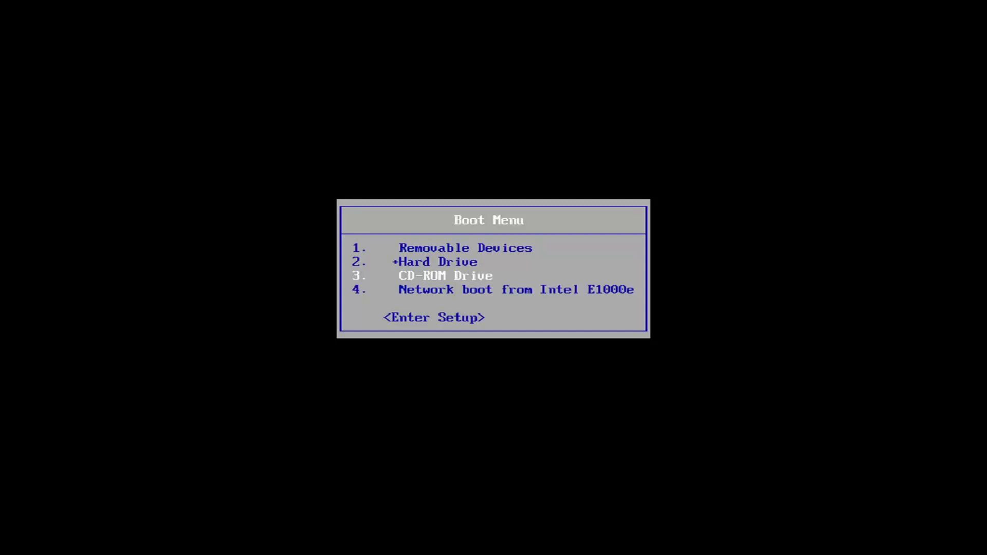
key(Return)
key(Return)
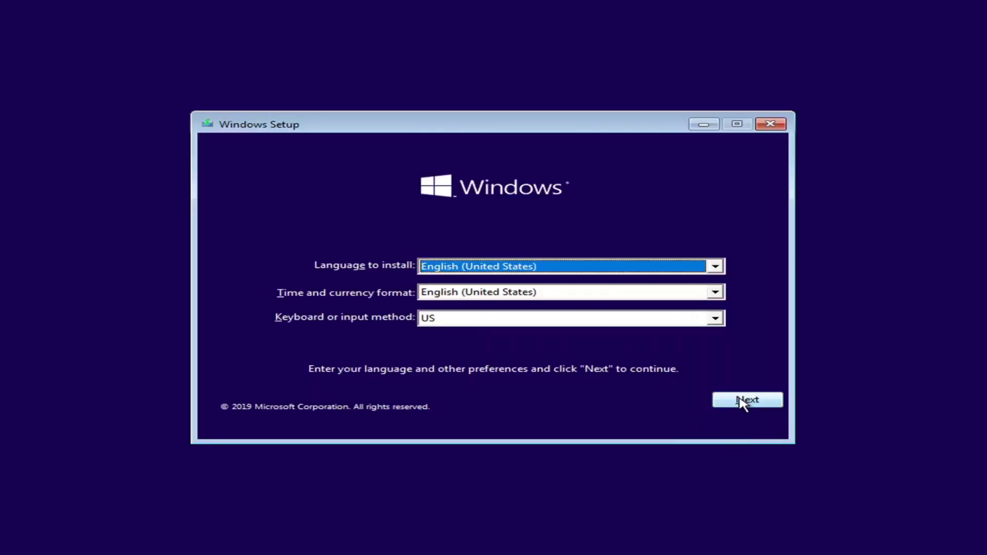
Step: Keep the default language preferences and run Startup Repair on Windows 10 from the advanced repair options
click(741, 402)
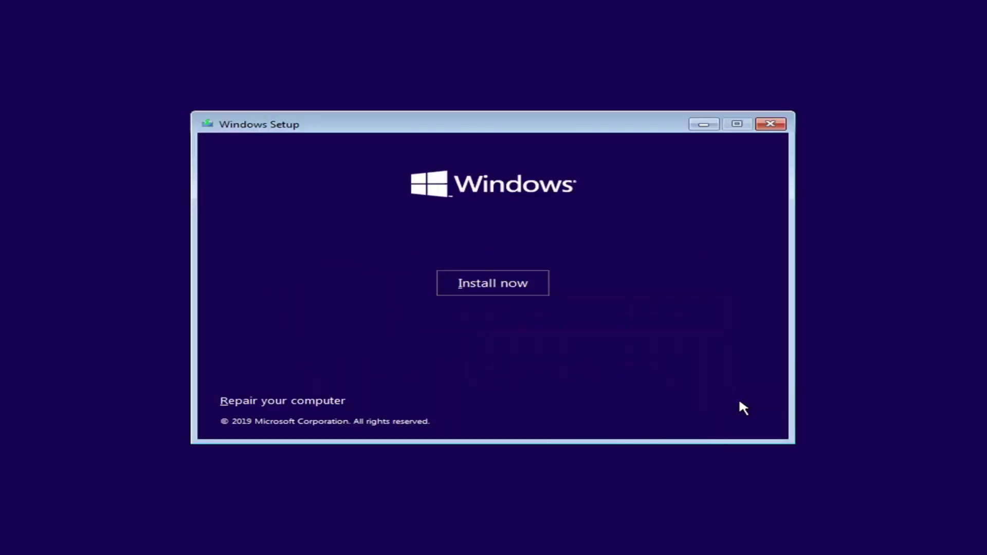
click(281, 403)
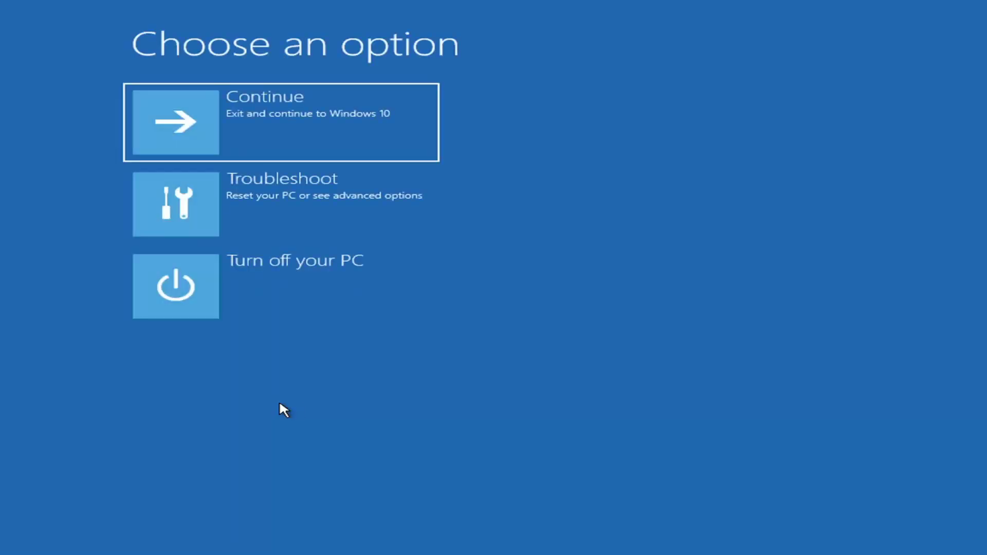
click(227, 211)
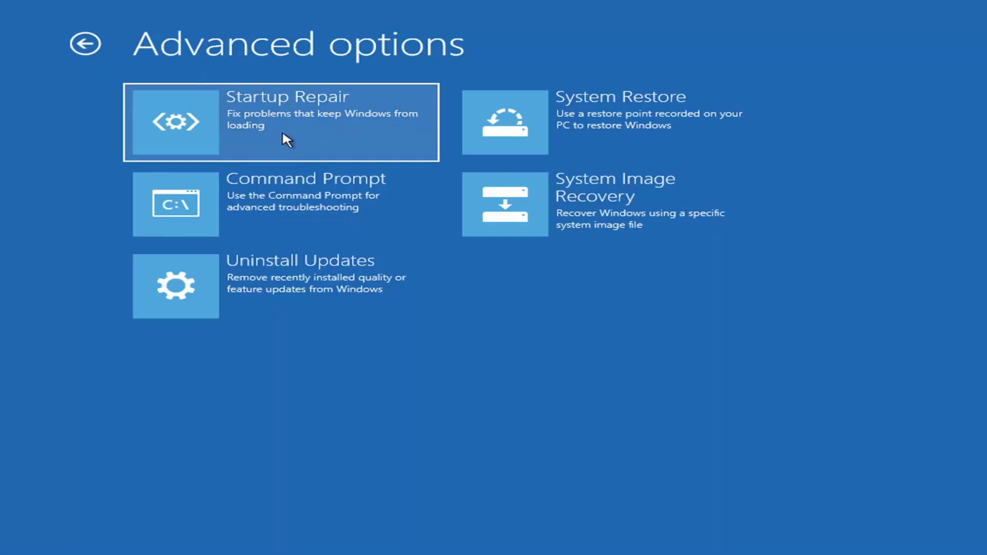
click(264, 130)
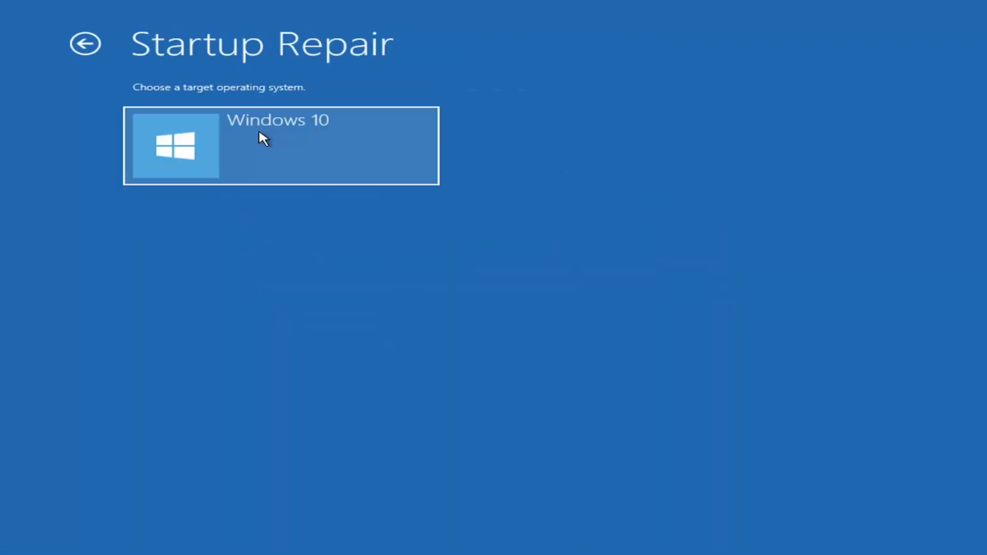
click(336, 164)
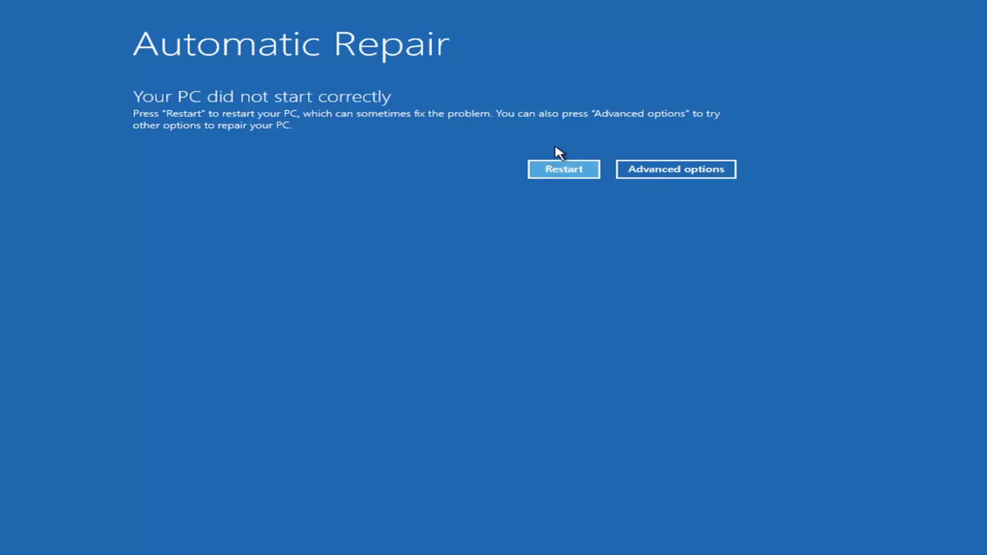
Step: Go from Automatic Repair to the advanced troubleshooting options, view the Uninstall Updates choices, and return without uninstalling anything
click(677, 173)
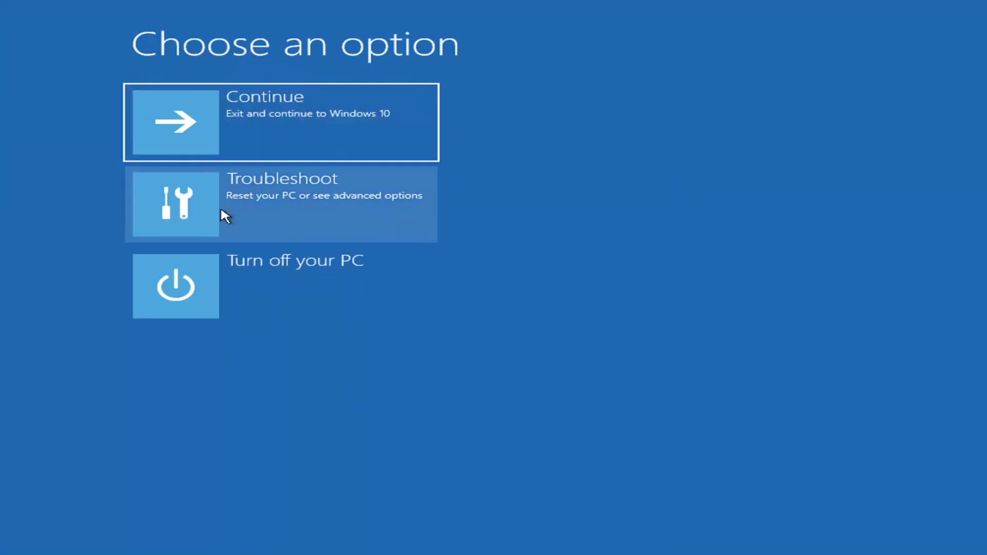
click(257, 202)
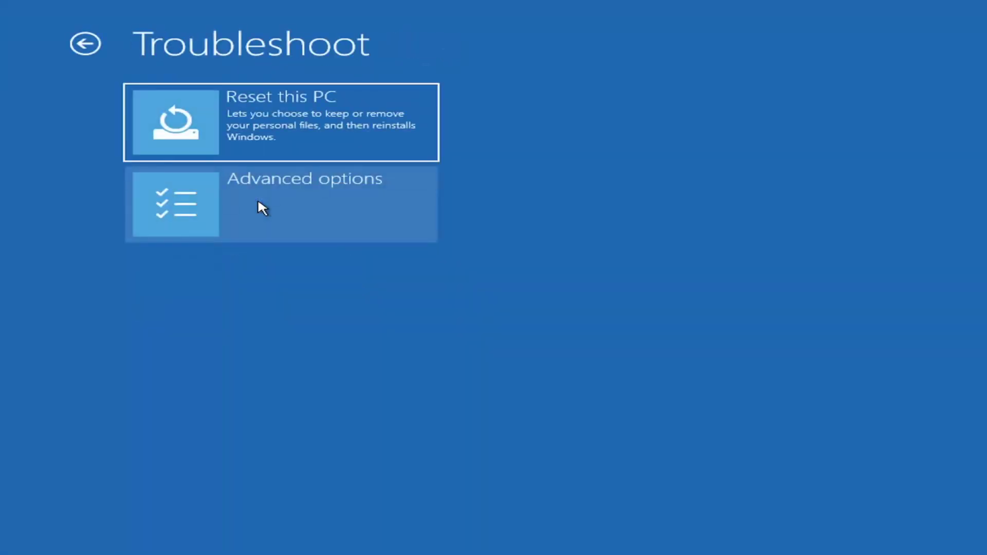
click(223, 207)
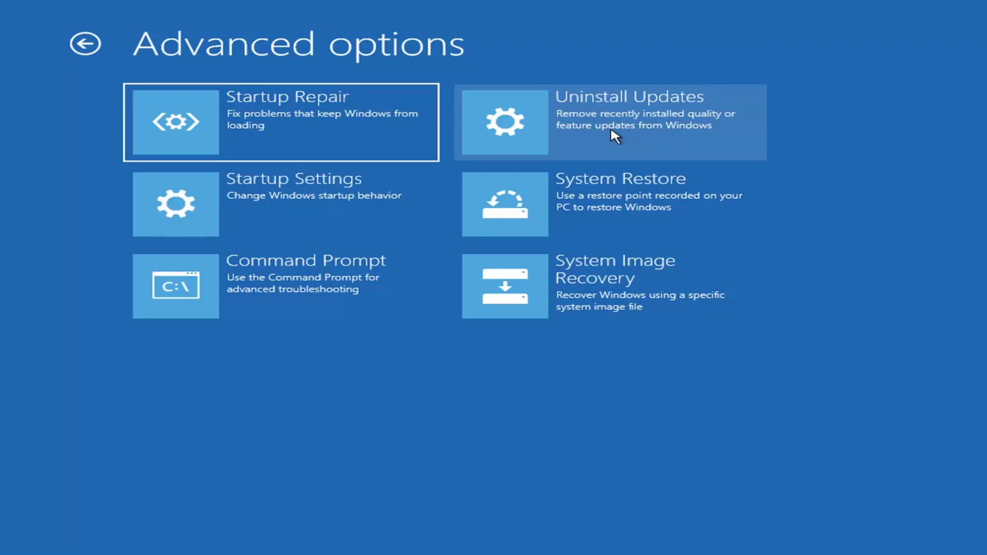
click(631, 128)
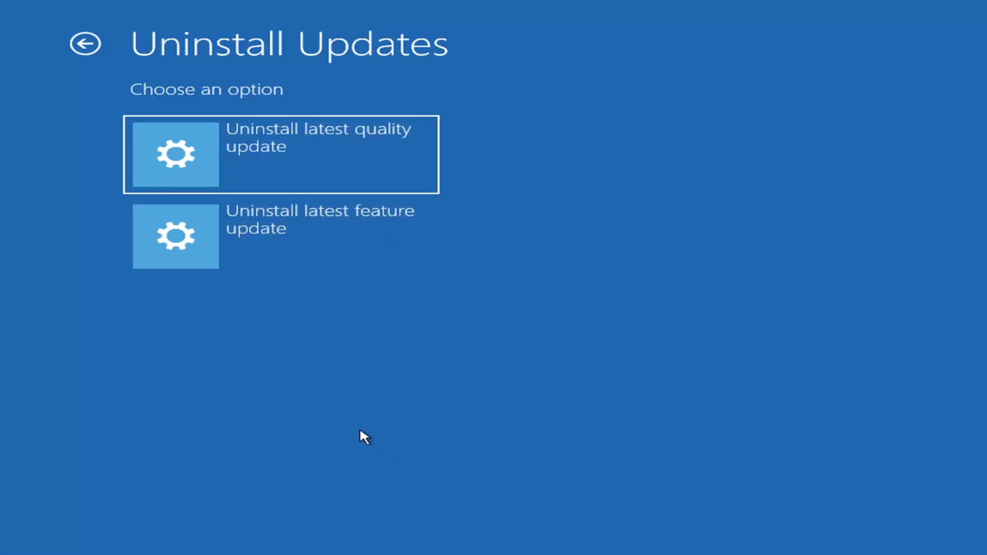
click(87, 45)
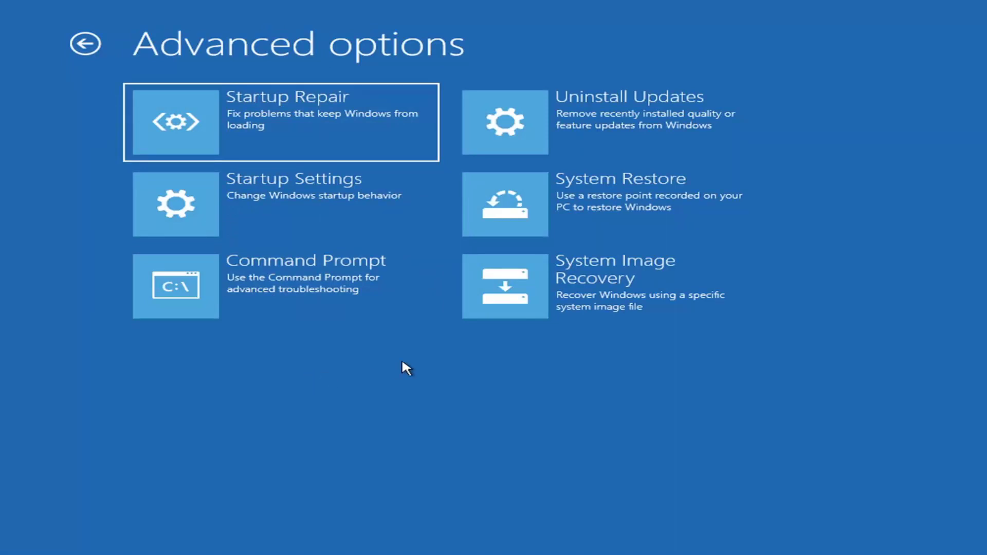
Step: Start System Image Recovery with the listed account, entering the account password, and move the re-image message slightly upward
click(578, 289)
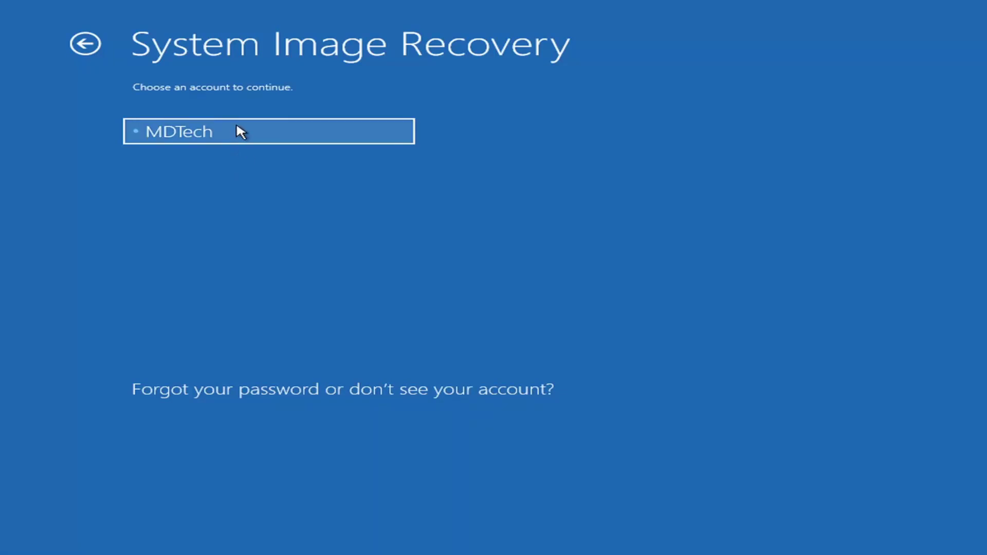
click(229, 139)
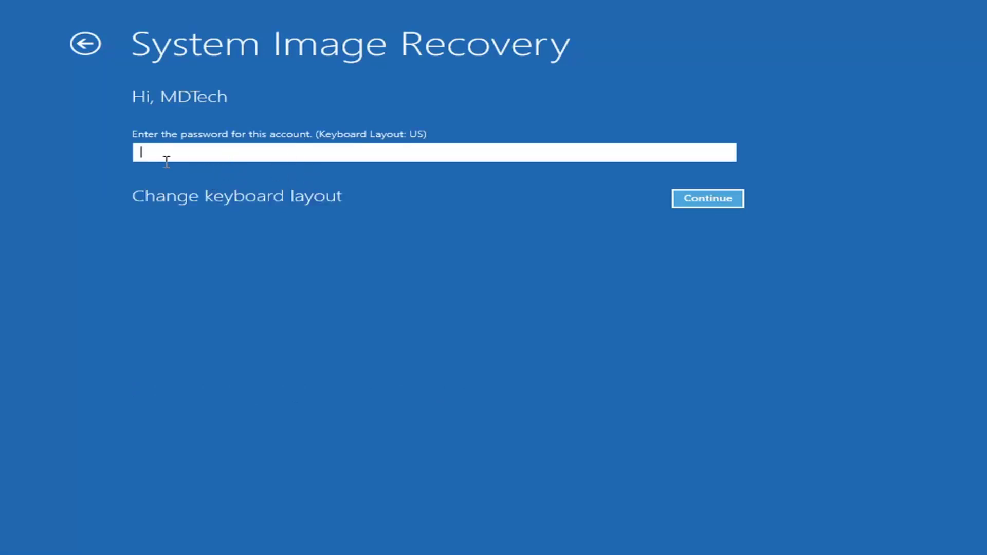
text(*********)
click(696, 200)
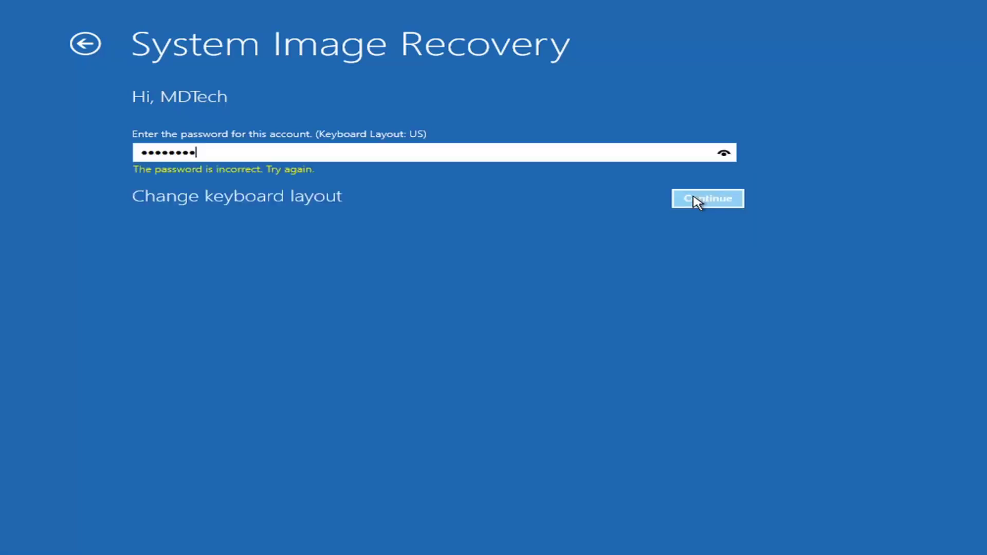
click(697, 201)
key(BackSpace)
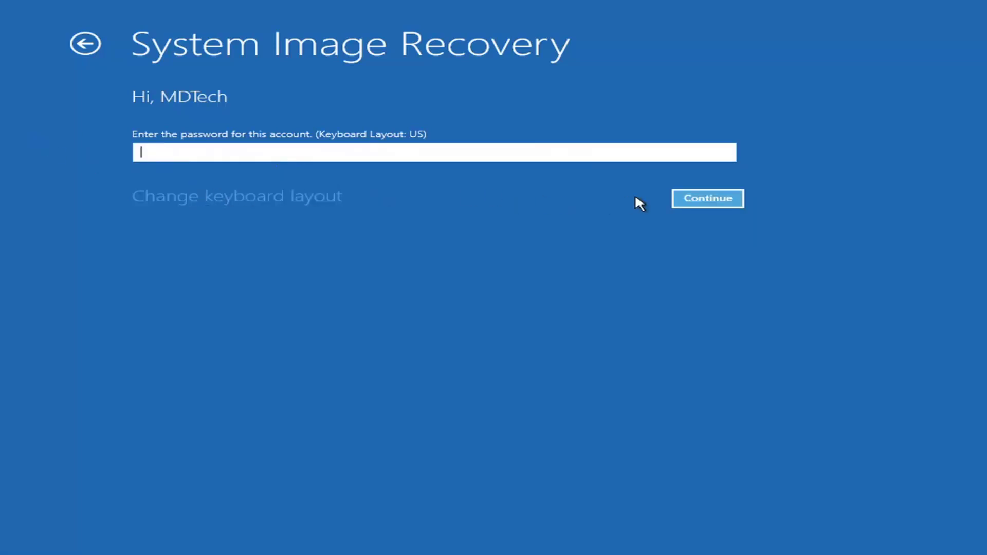
click(708, 202)
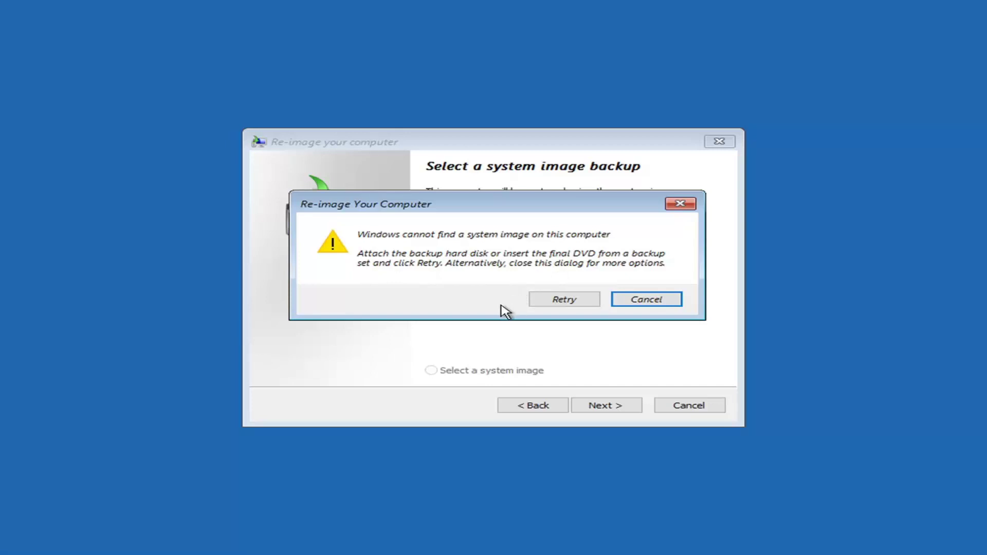
mouse_move(511, 209)
mouse_down()
mouse_move(507, 411)
mouse_move(512, 196)
mouse_up()
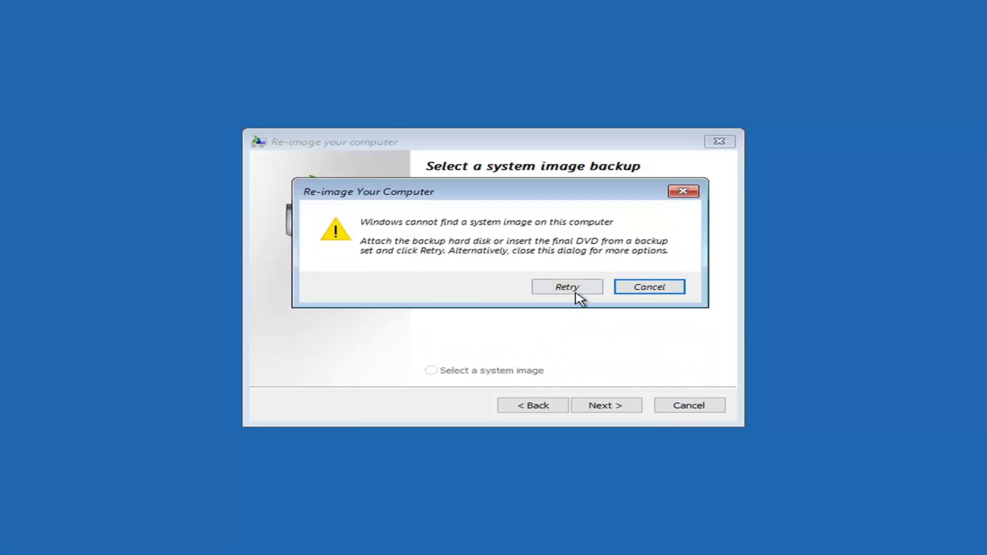
Step: Move the missing system image message slightly upward, dismiss it, and cancel re-imaging the computer
drag(481, 193, 494, 174)
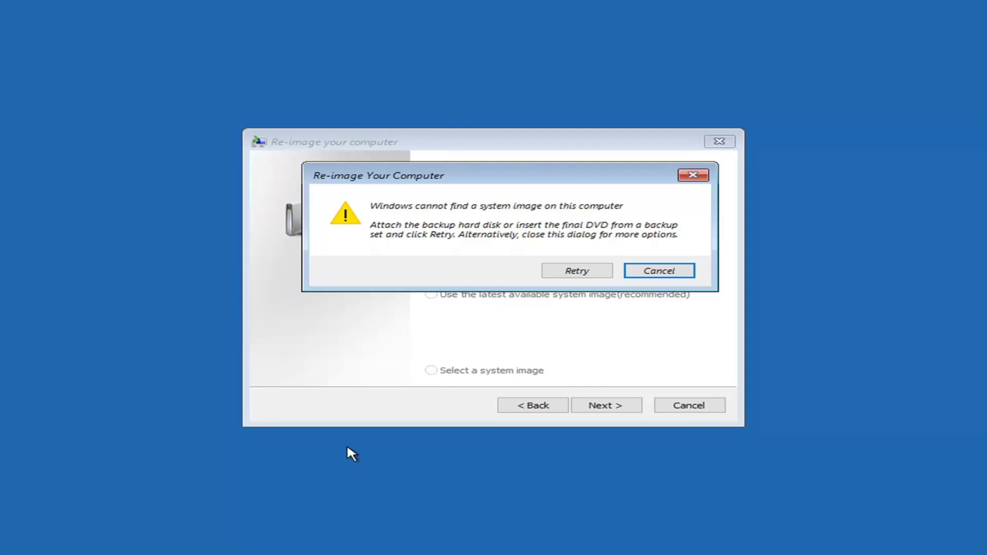
click(698, 176)
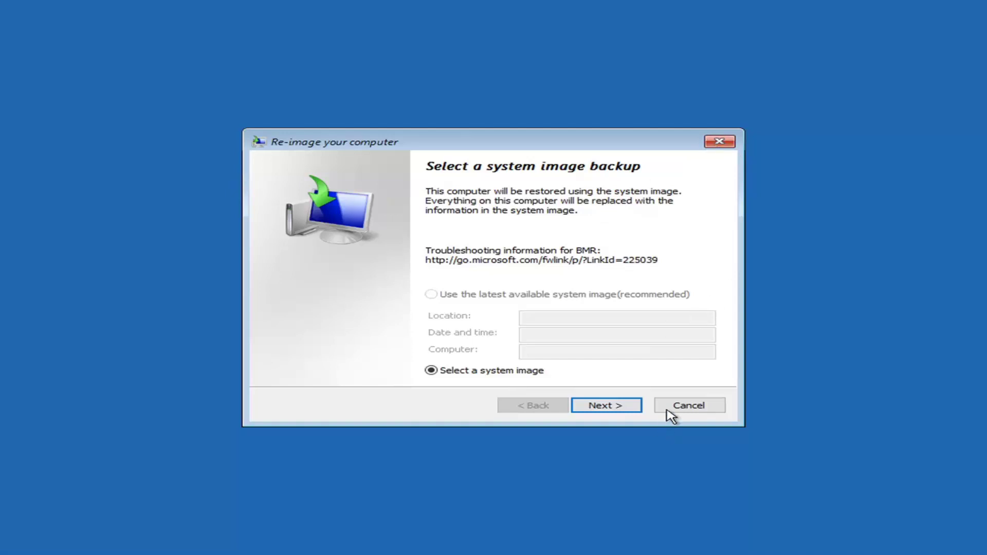
click(688, 409)
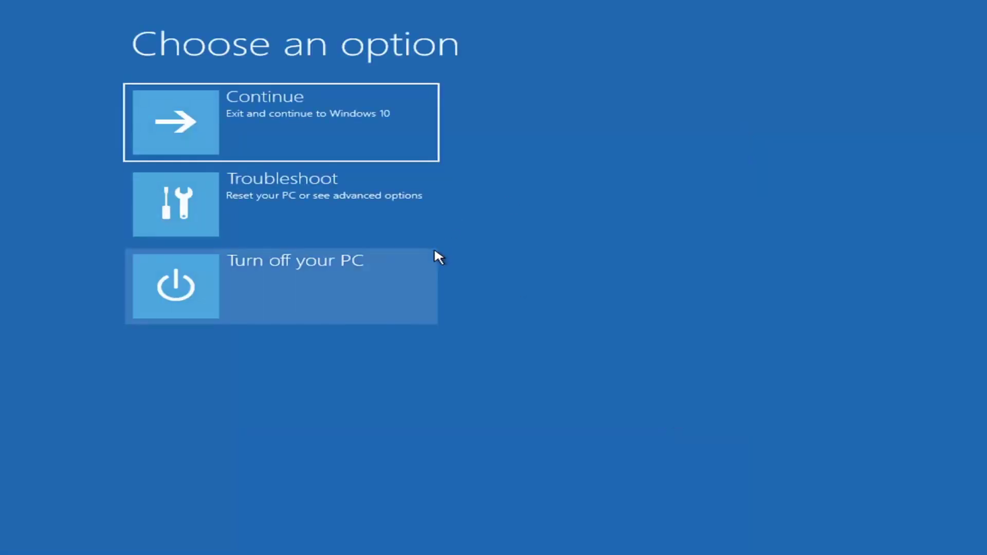
Step: Open the recovery Command Prompt from the advanced troubleshooting options
click(231, 204)
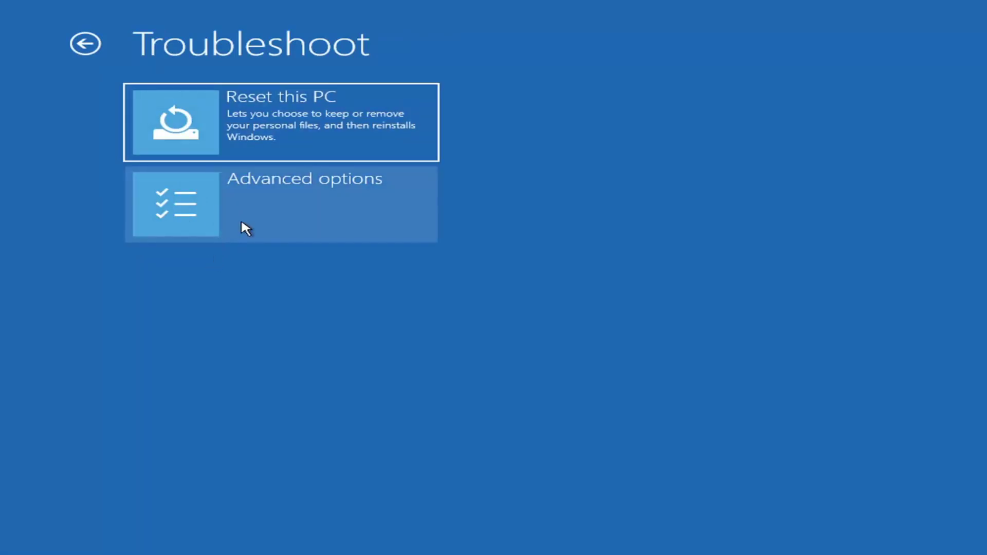
click(257, 235)
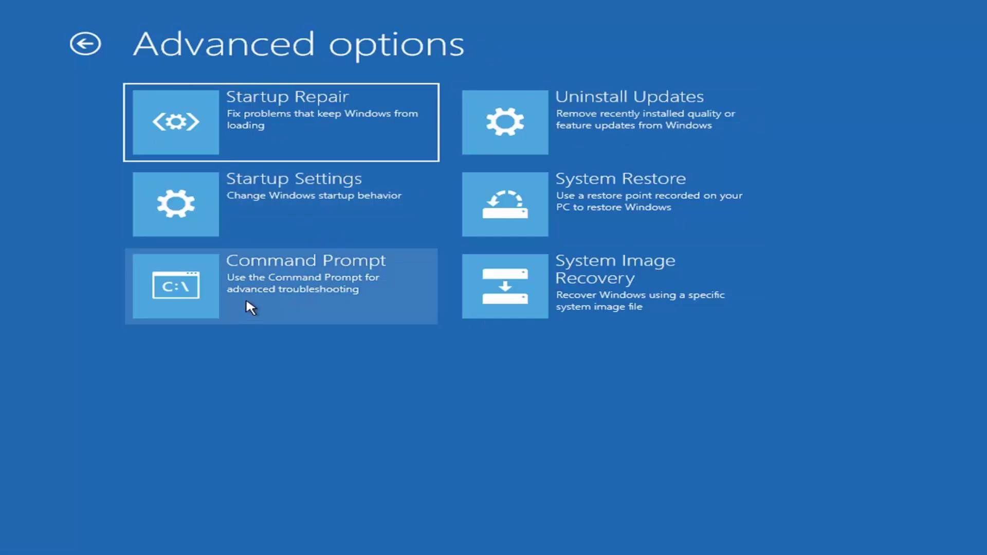
click(281, 289)
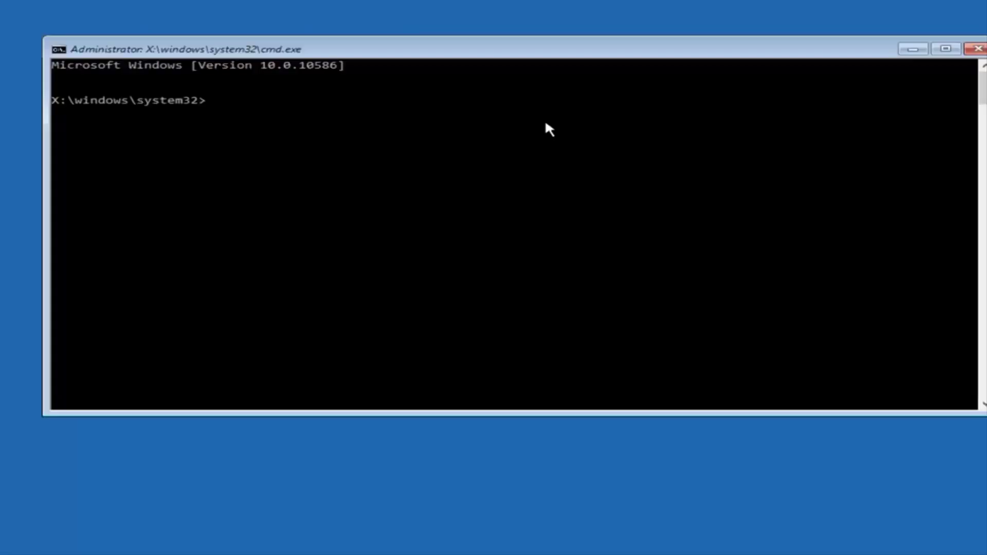
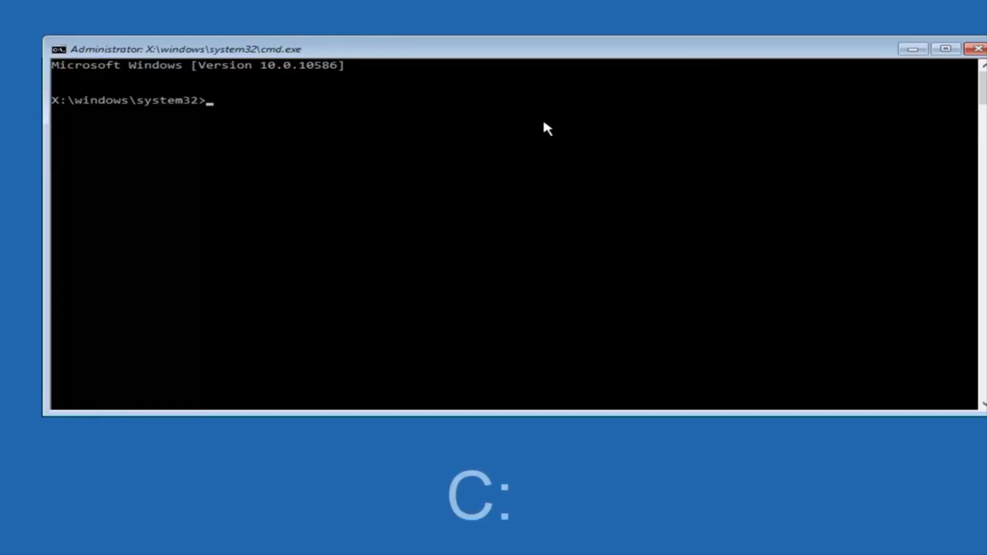
Step: Switch to drive C: and list its root contents with dir
text(c:)
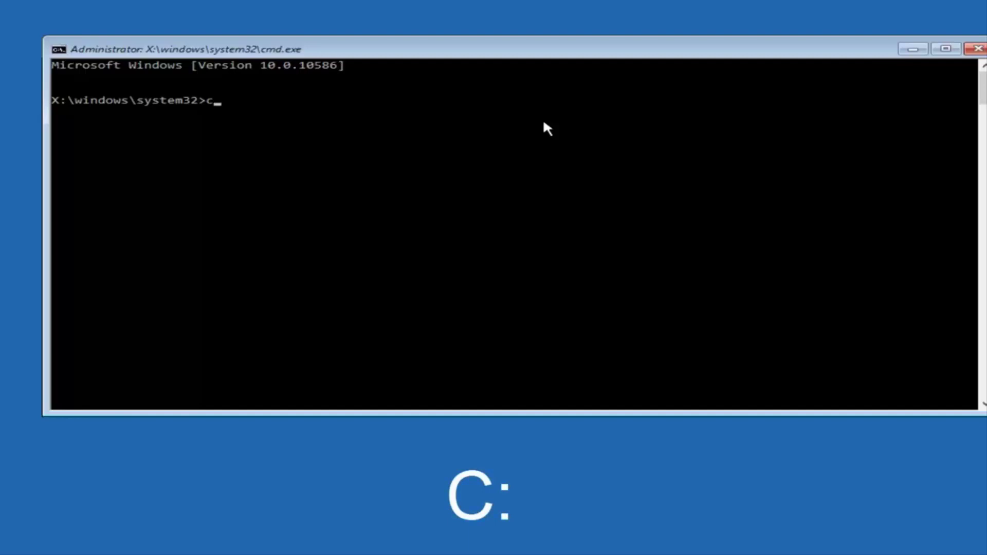
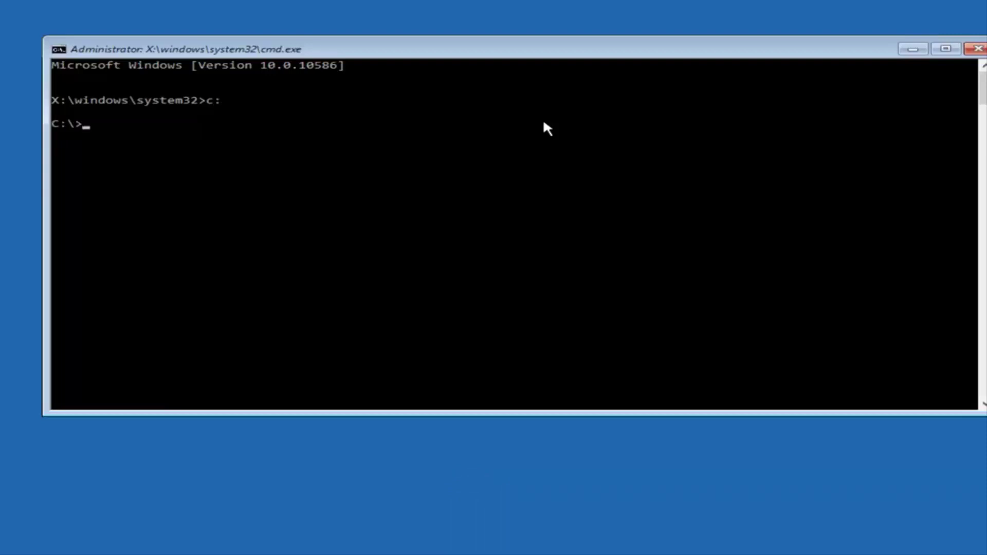
text(dir)
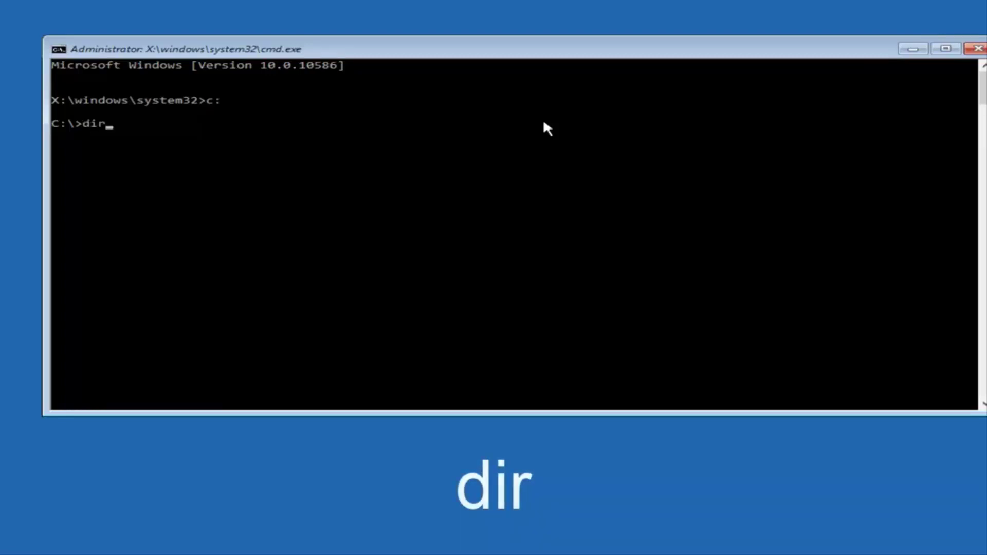
key(Return)
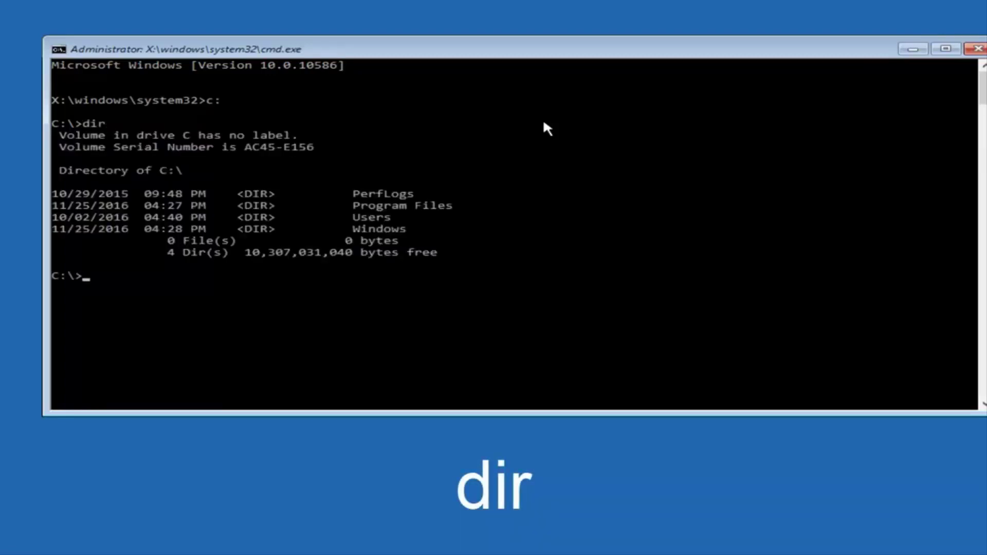
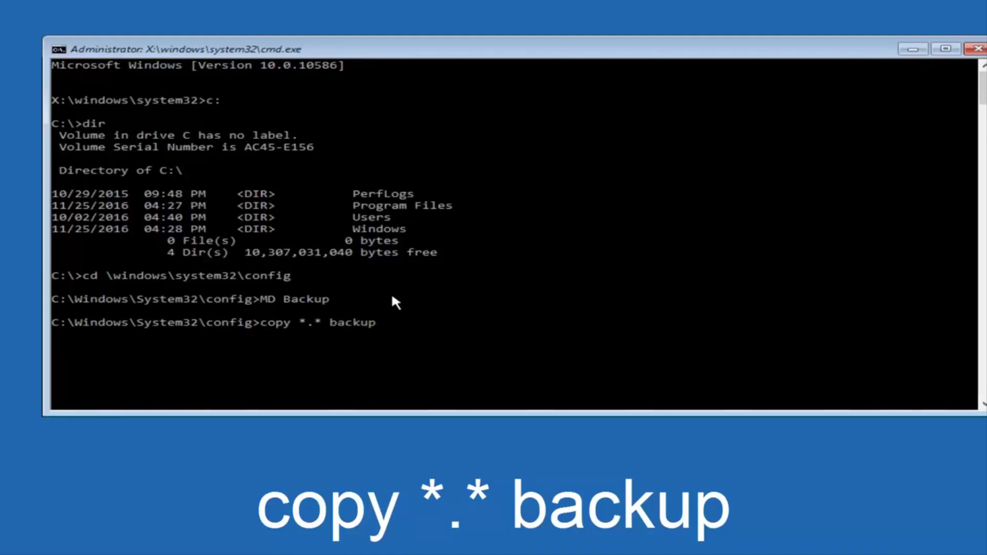
Step: Back up C:\Windows\System32\config into a new Backup folder with copy *.* backup, and list the regback folder's contents with dir
key(Return)
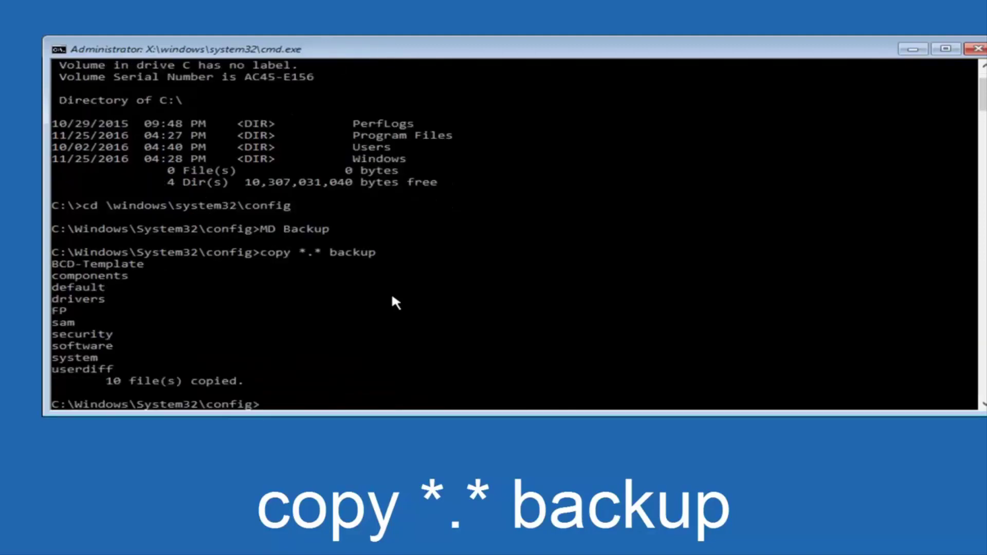
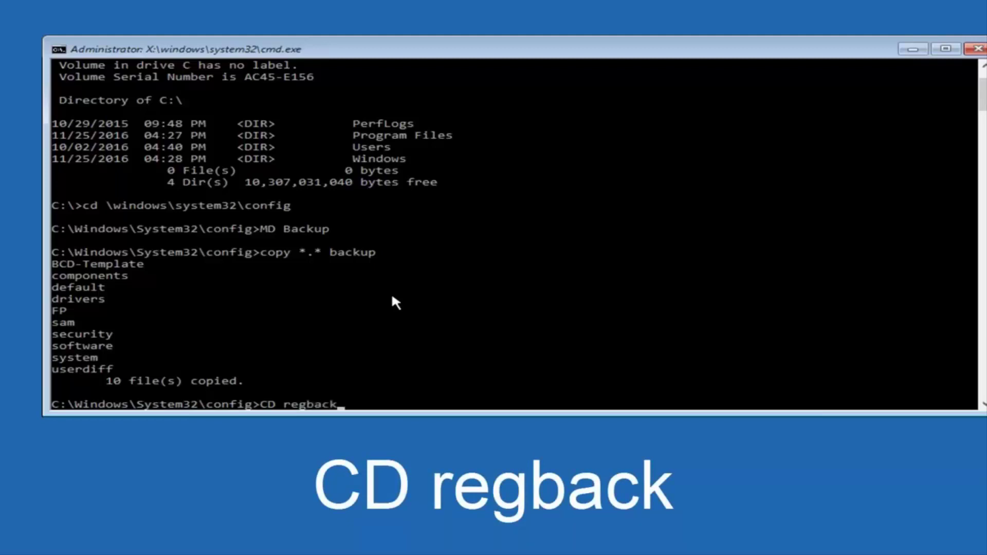
key(Return)
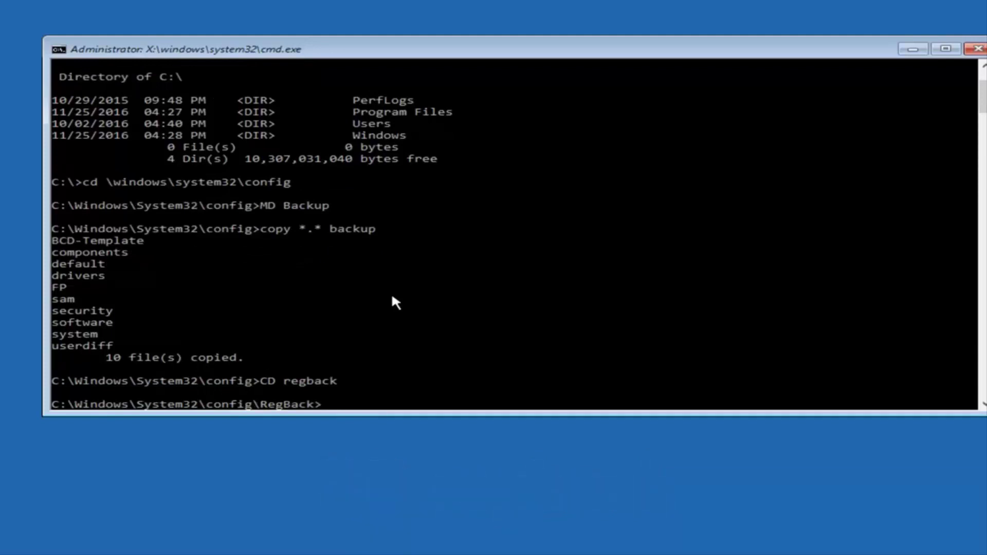
text(dir)
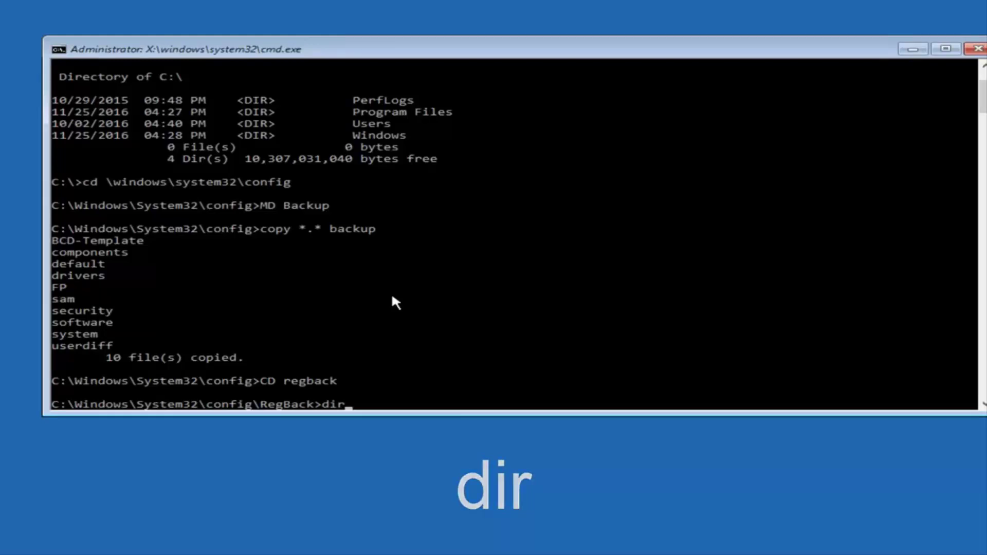
key(Return)
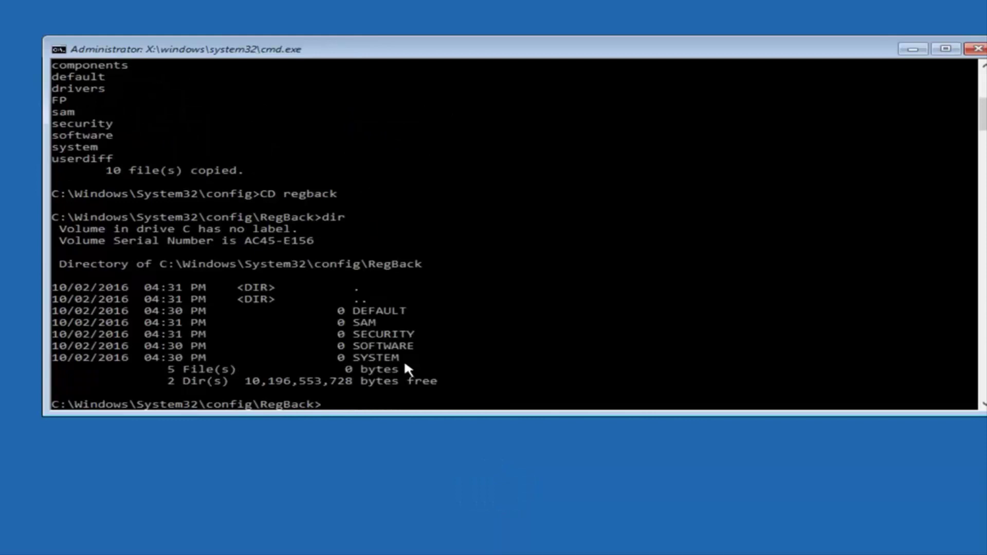
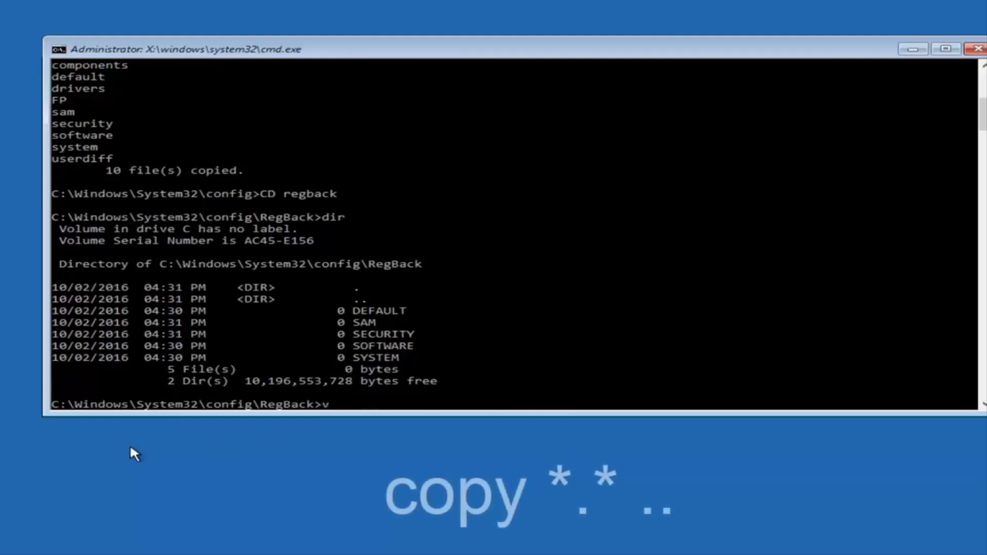
Step: Restore the RegBack registry files into the config folder with copy *.* .., answering A to overwrite all, and exit the Command Prompt
key(BackSpace)
key(BackSpace)
key(BackSpace)
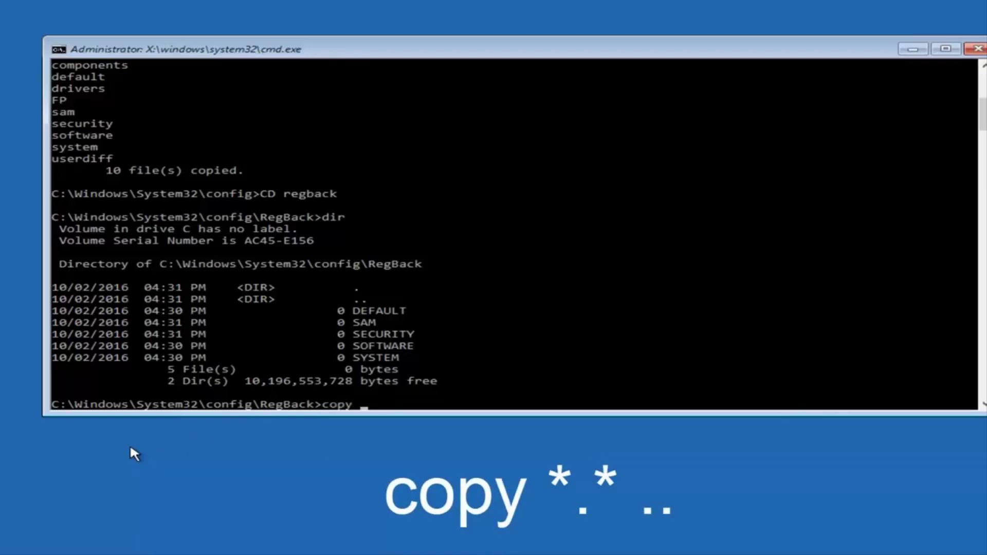
text(*)
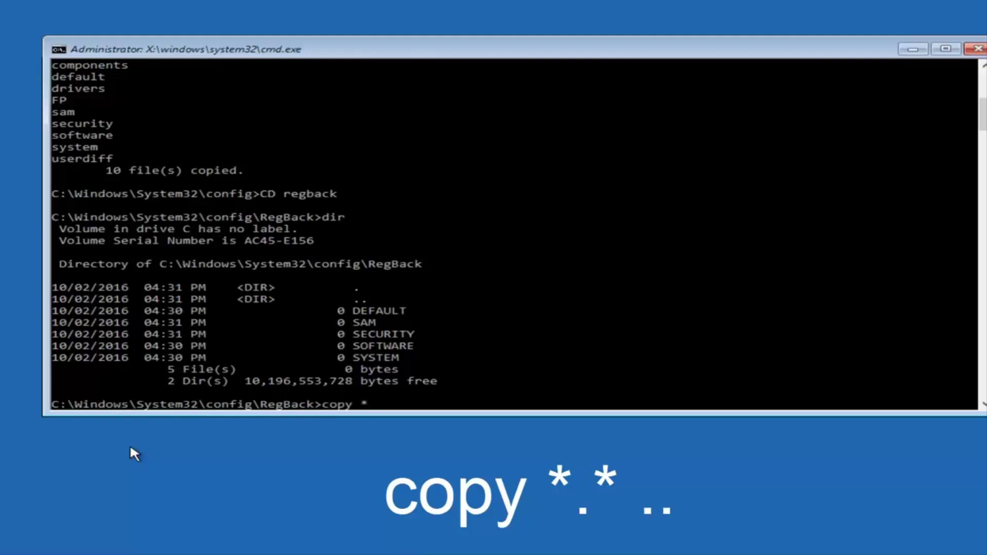
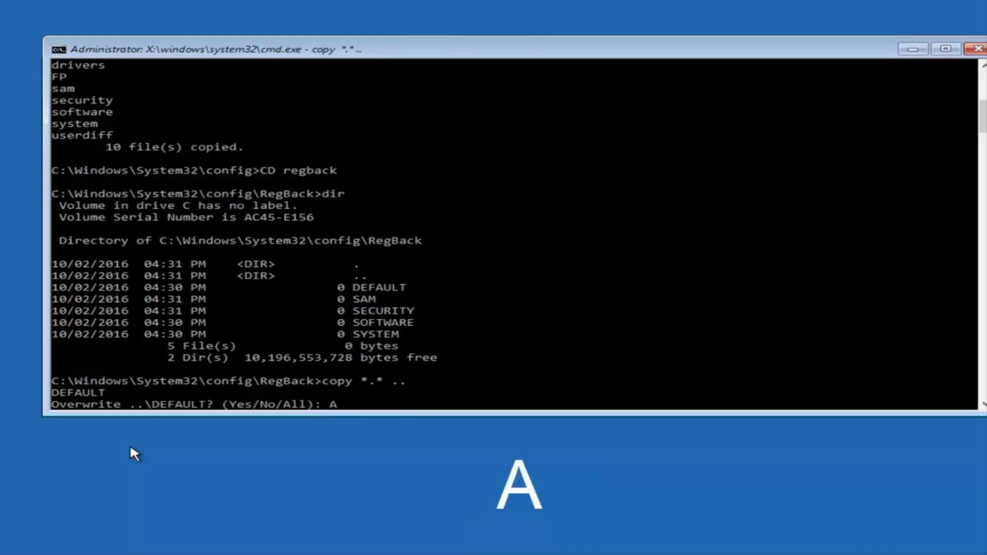
key(Return)
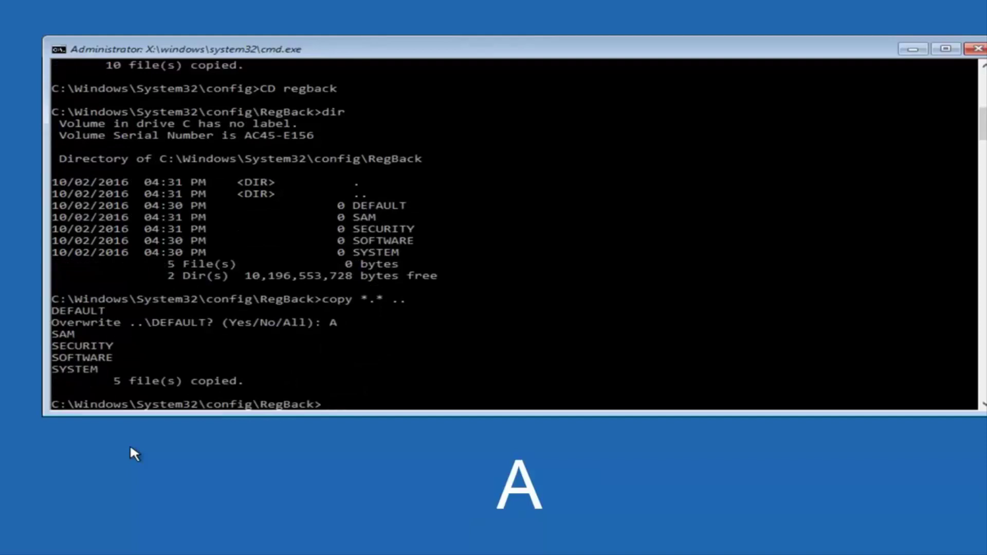
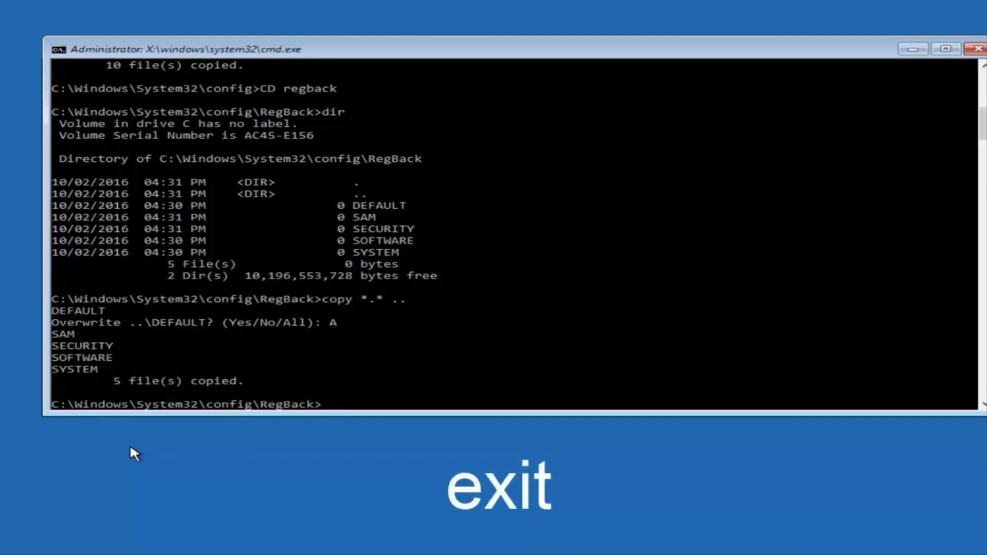
text(exit)
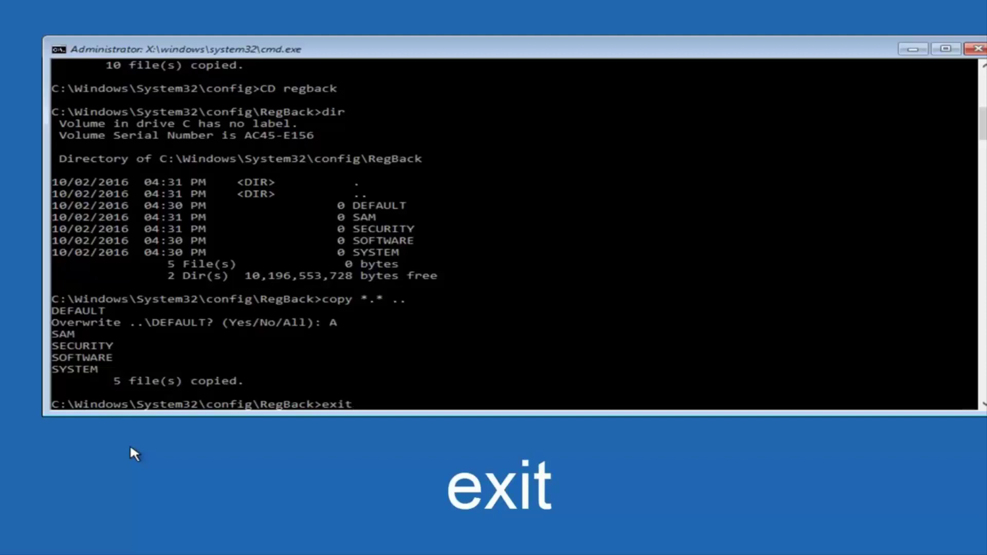
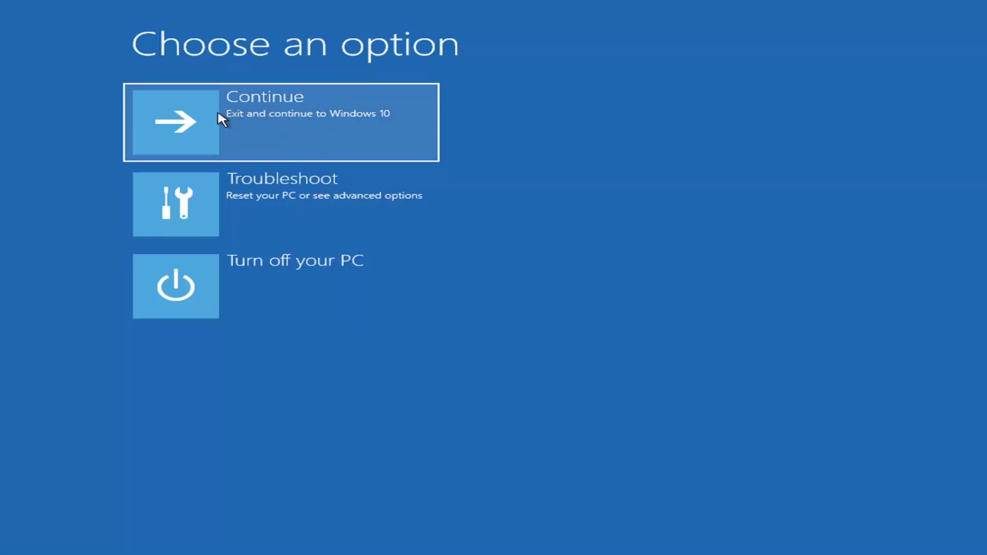
Step: Reset this PC from the troubleshooting options, keeping personal files and using a local reinstall
click(246, 207)
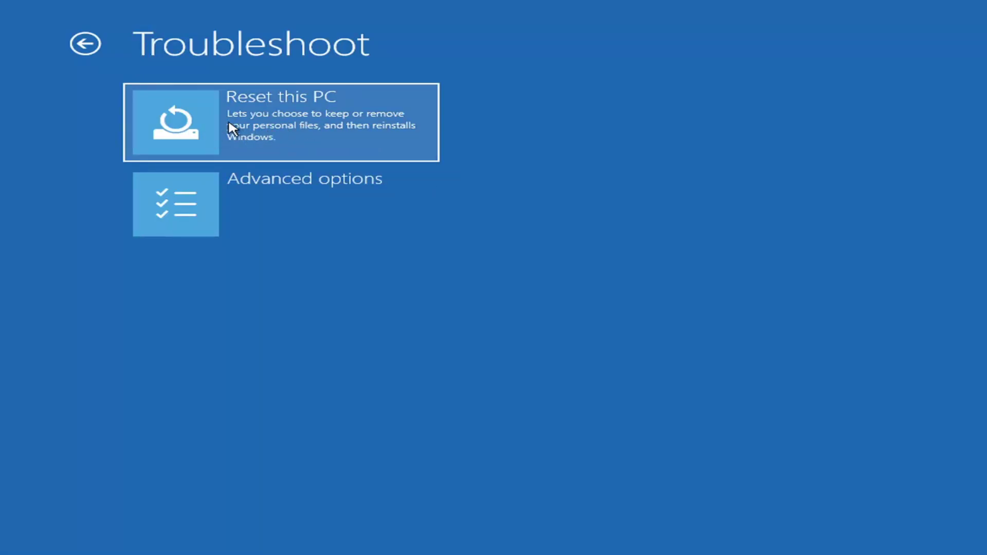
click(245, 120)
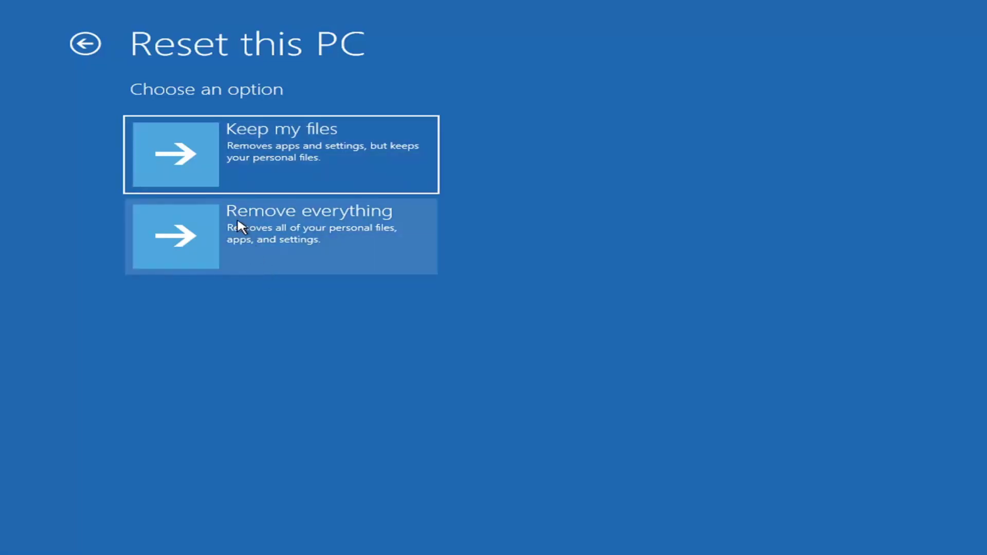
click(220, 154)
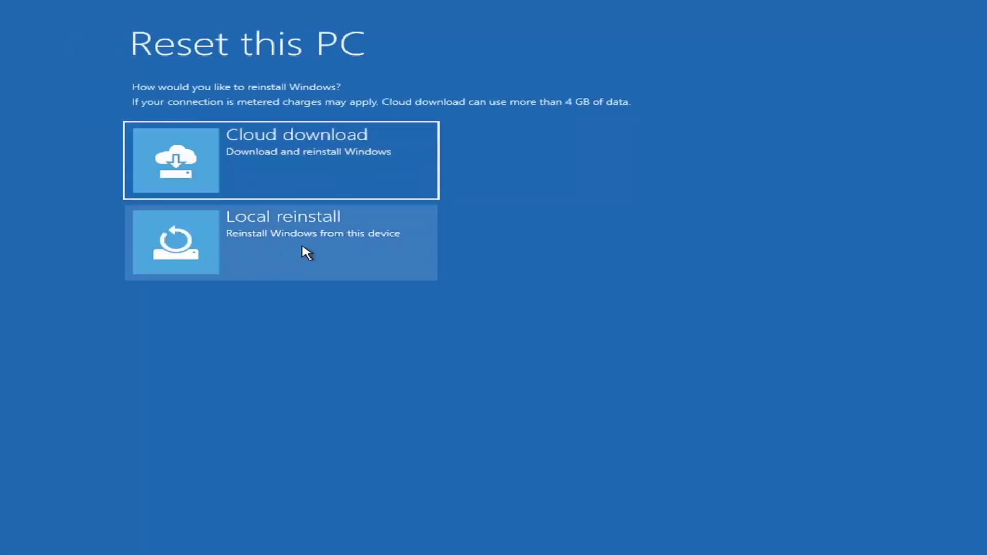
click(257, 238)
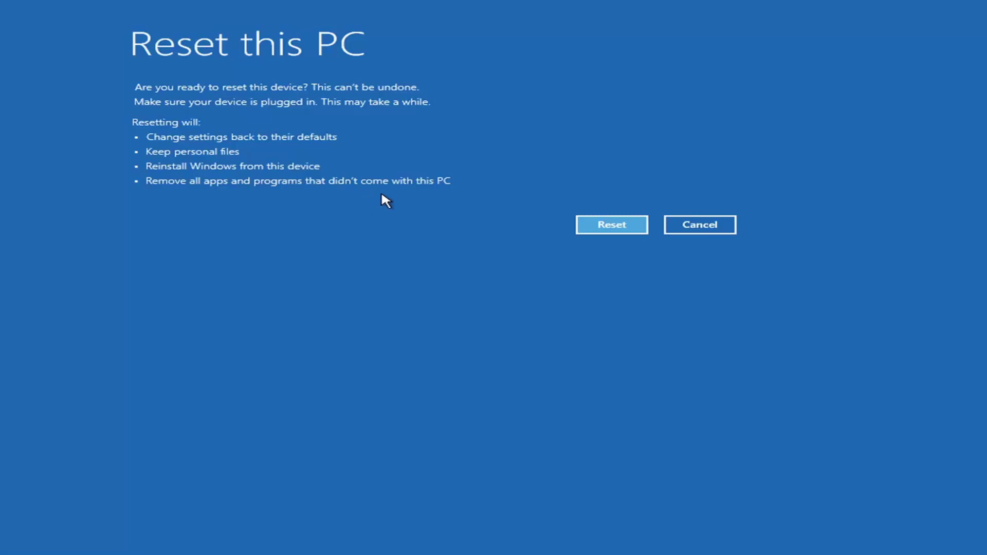
click(612, 227)
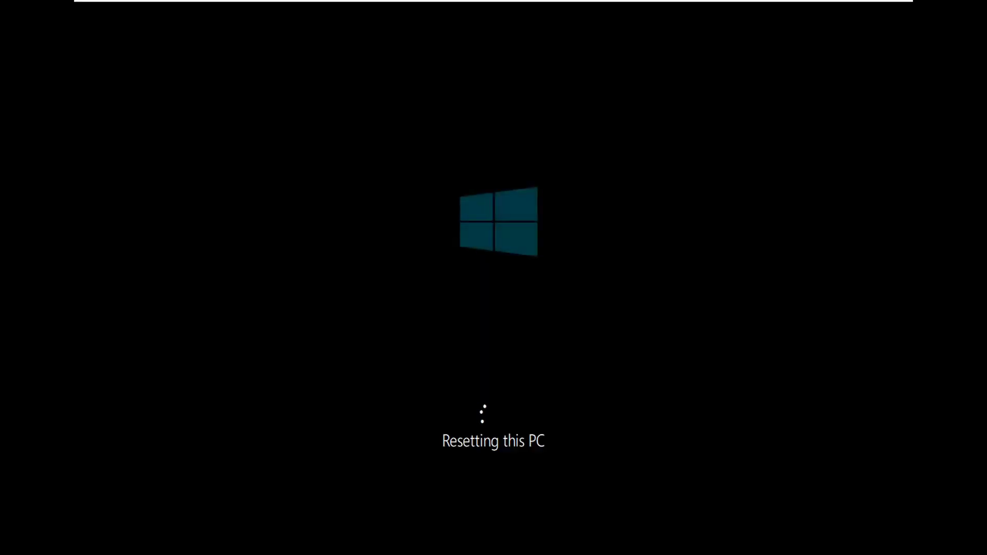